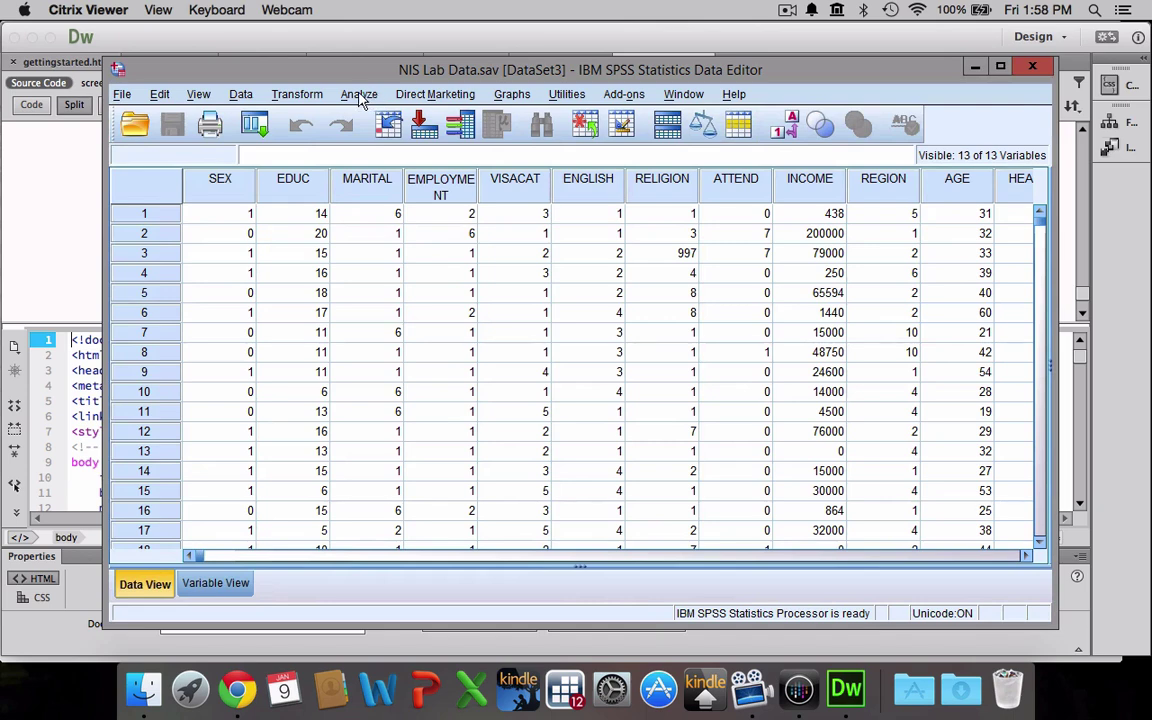
left_click(359, 95)
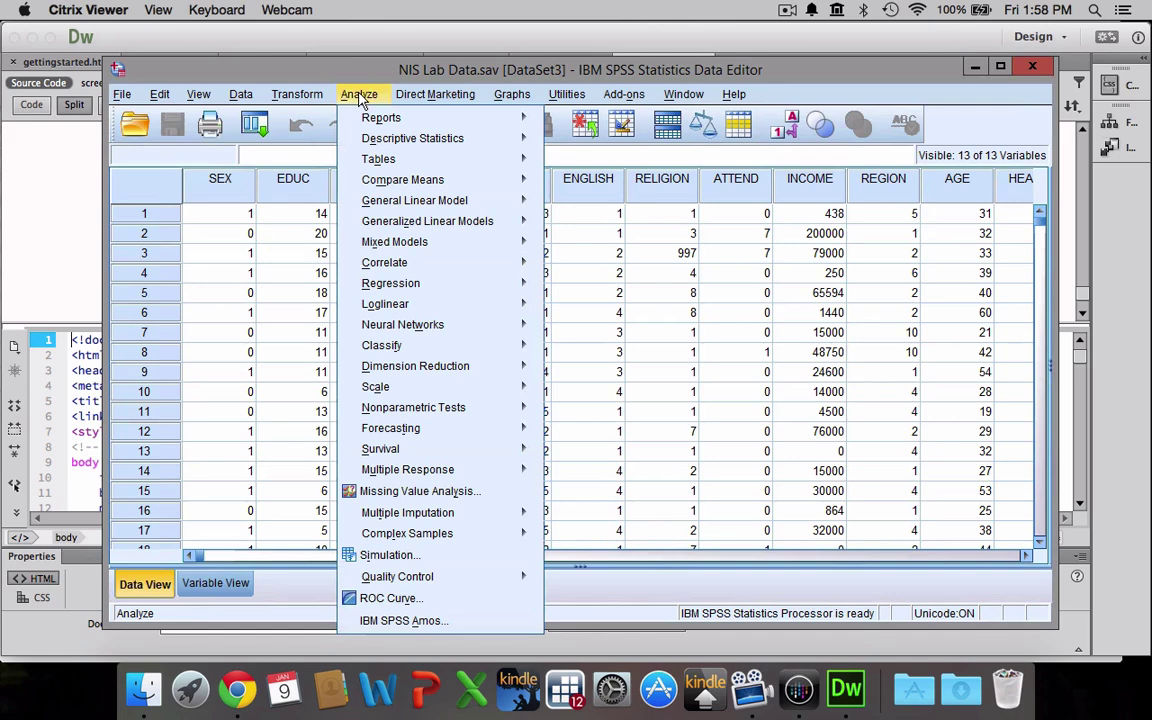
mouse_move(352, 176)
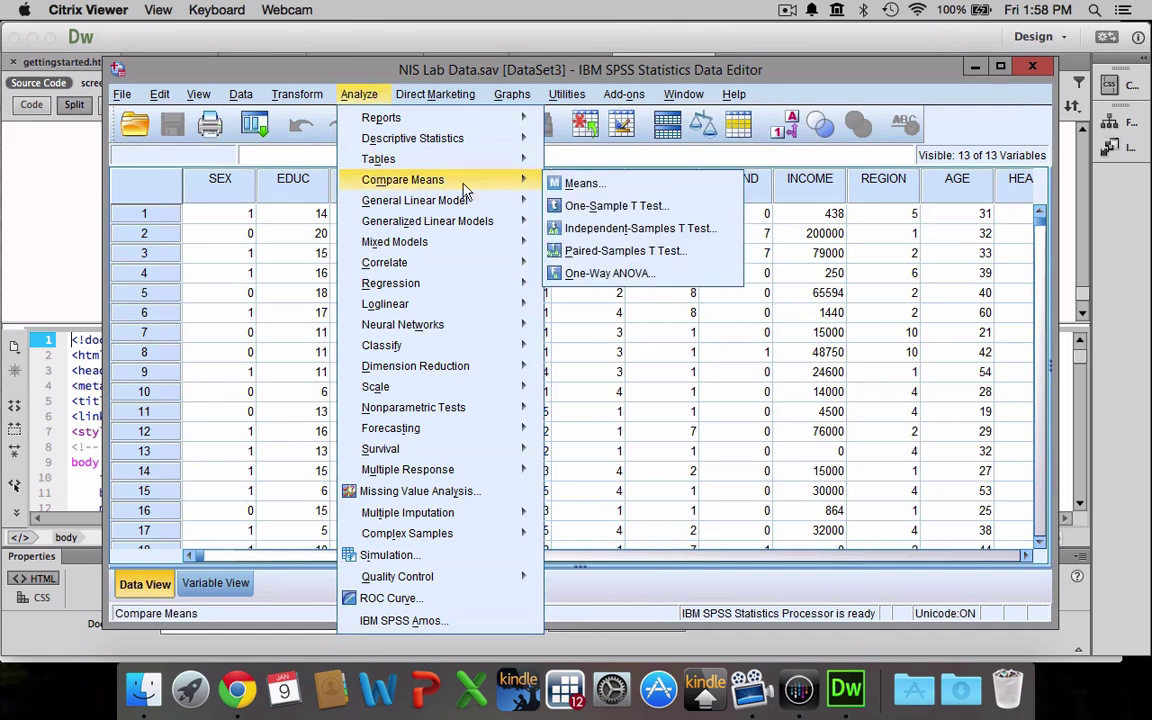
left_click(586, 233)
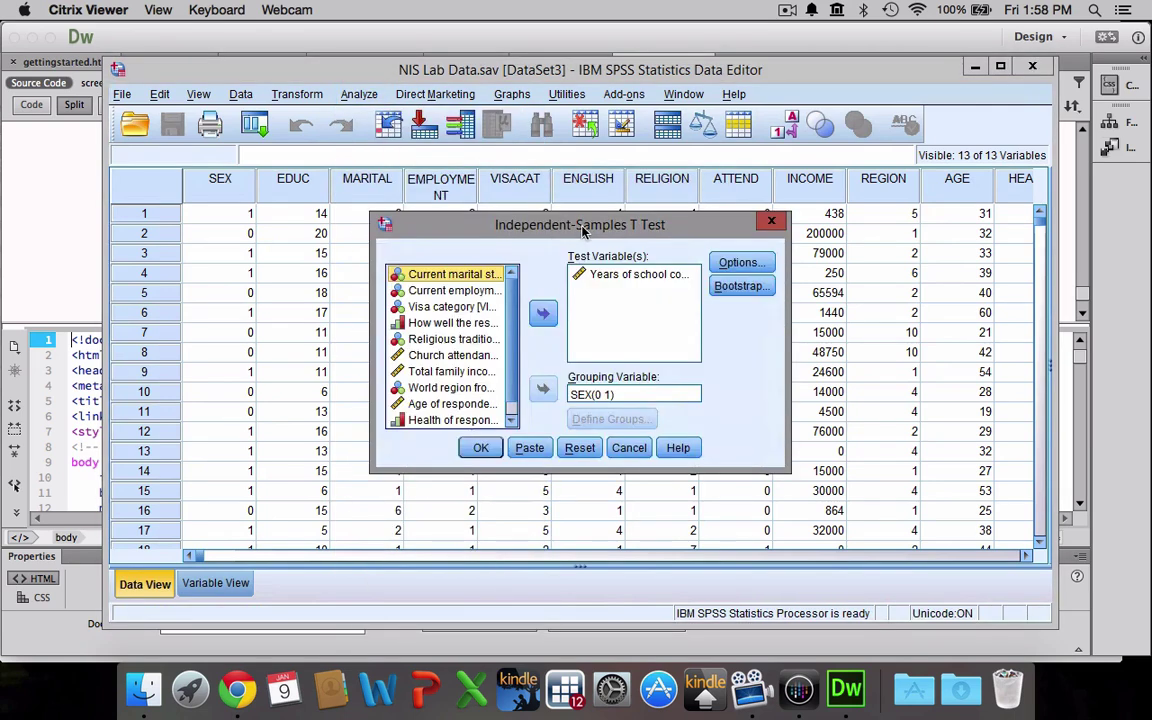
left_click(625, 274)
left_click(543, 314)
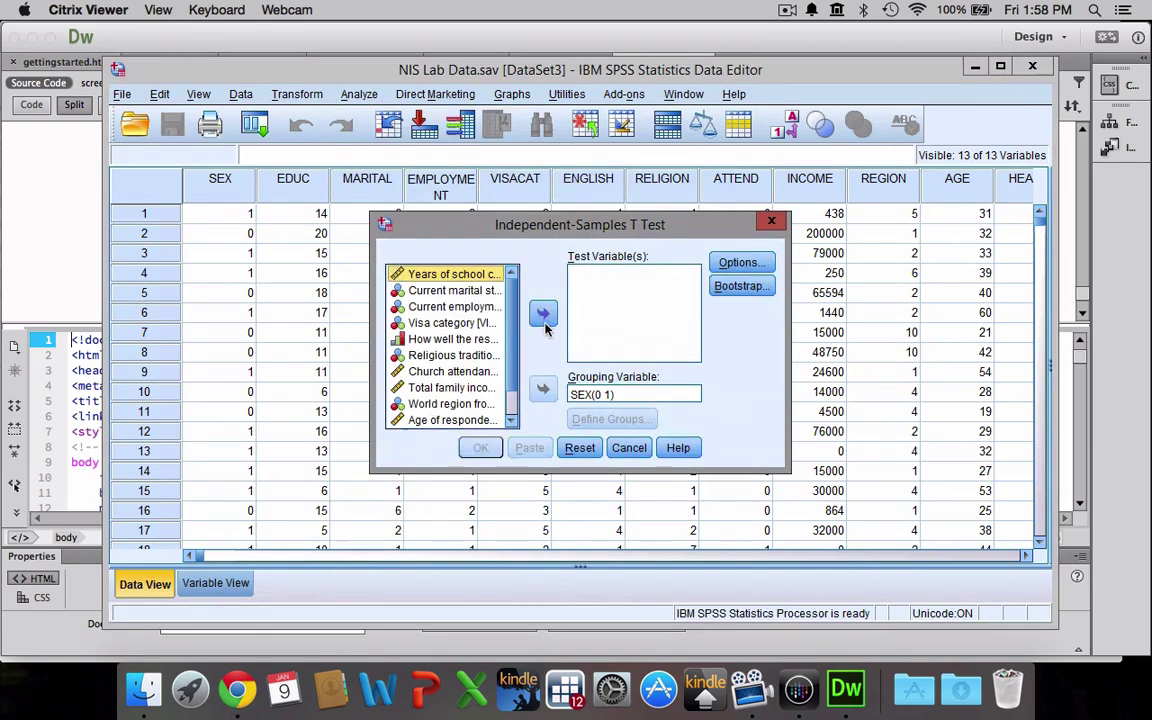
left_click(585, 394)
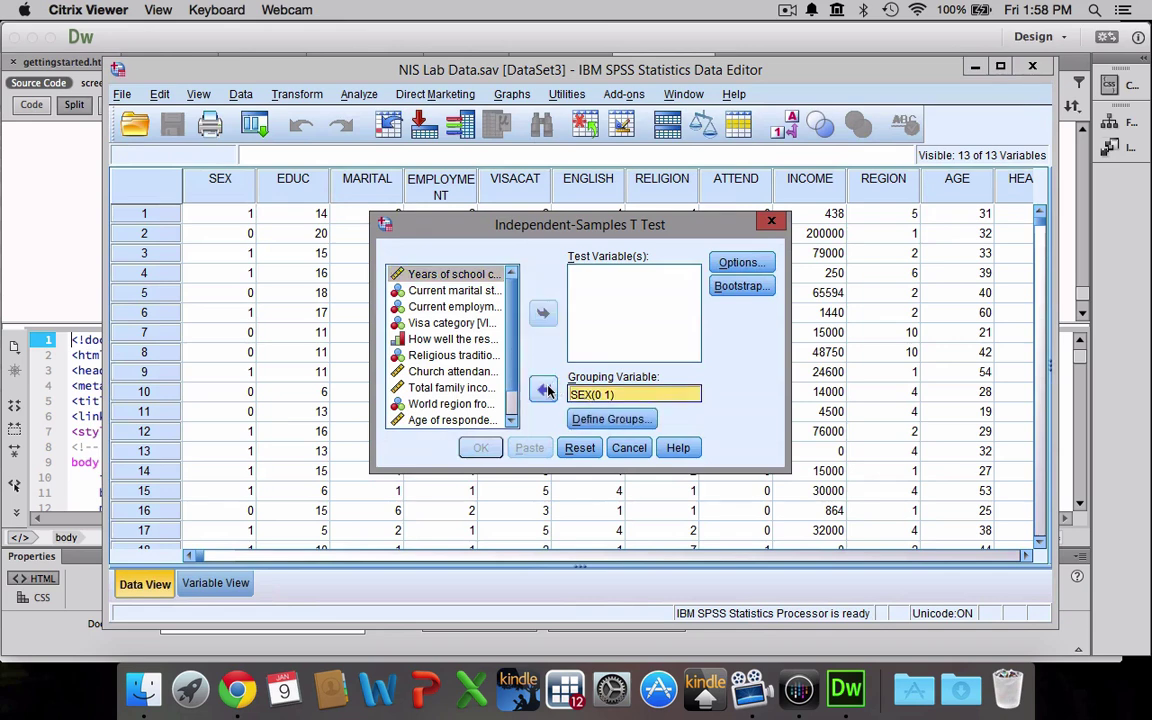
left_click(547, 390)
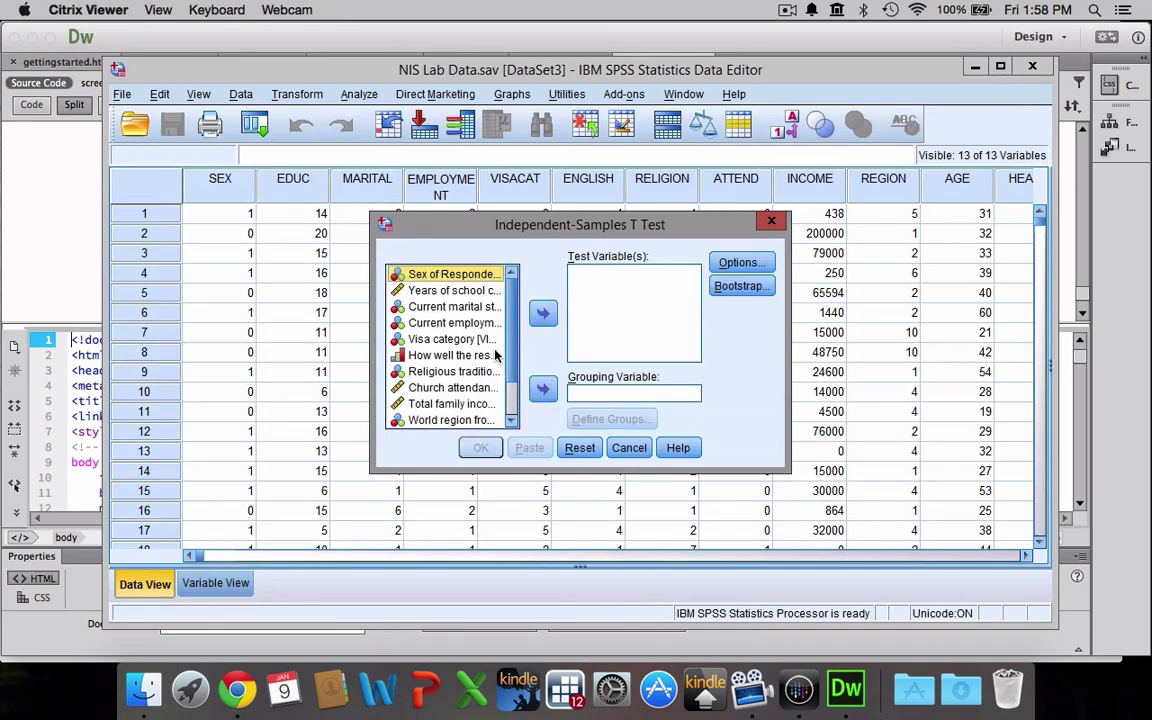
left_click(437, 389)
left_click(543, 314)
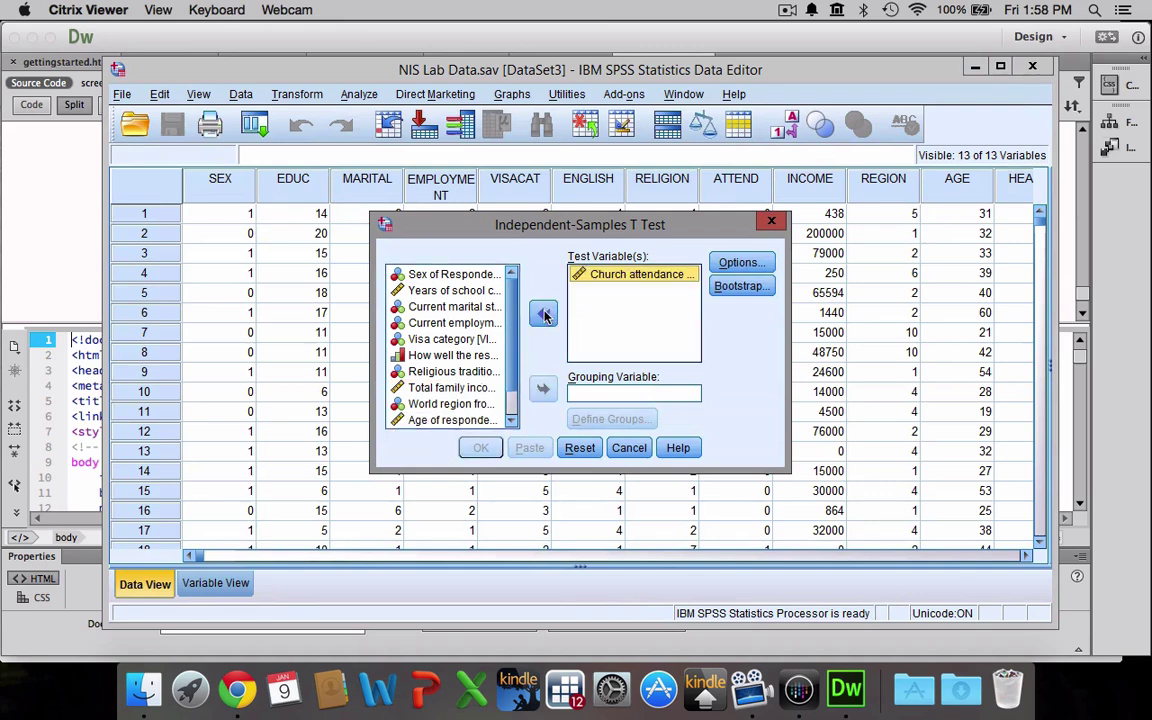
left_click(459, 275)
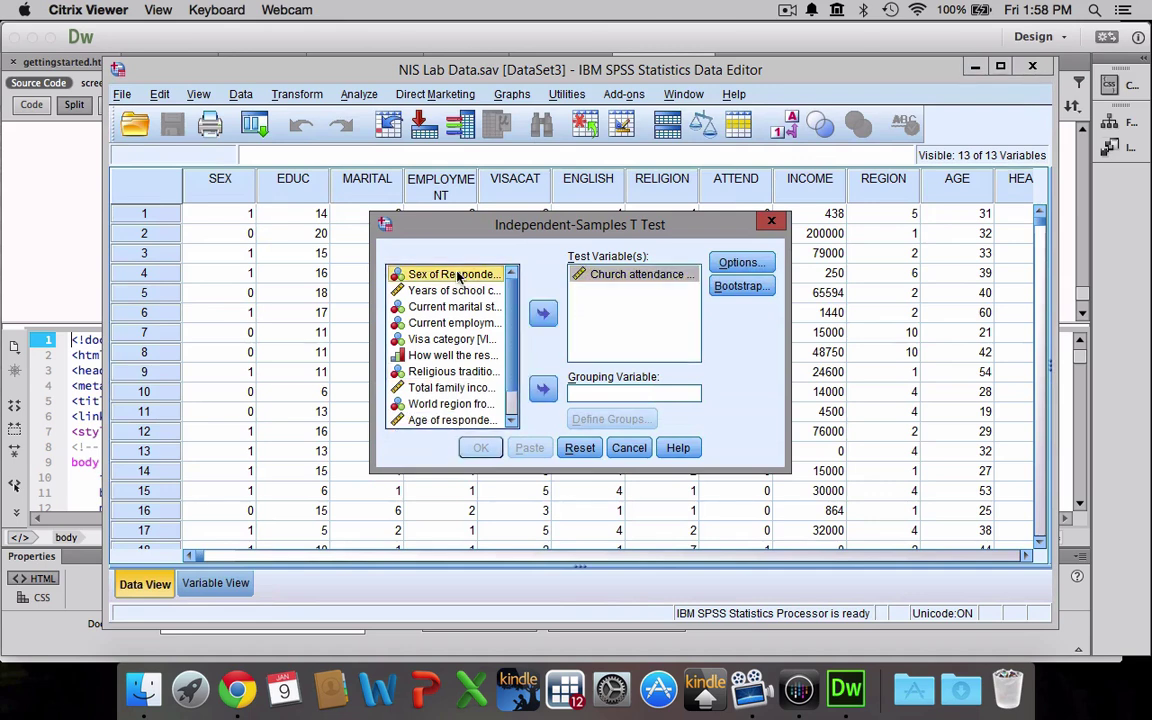
left_click(543, 390)
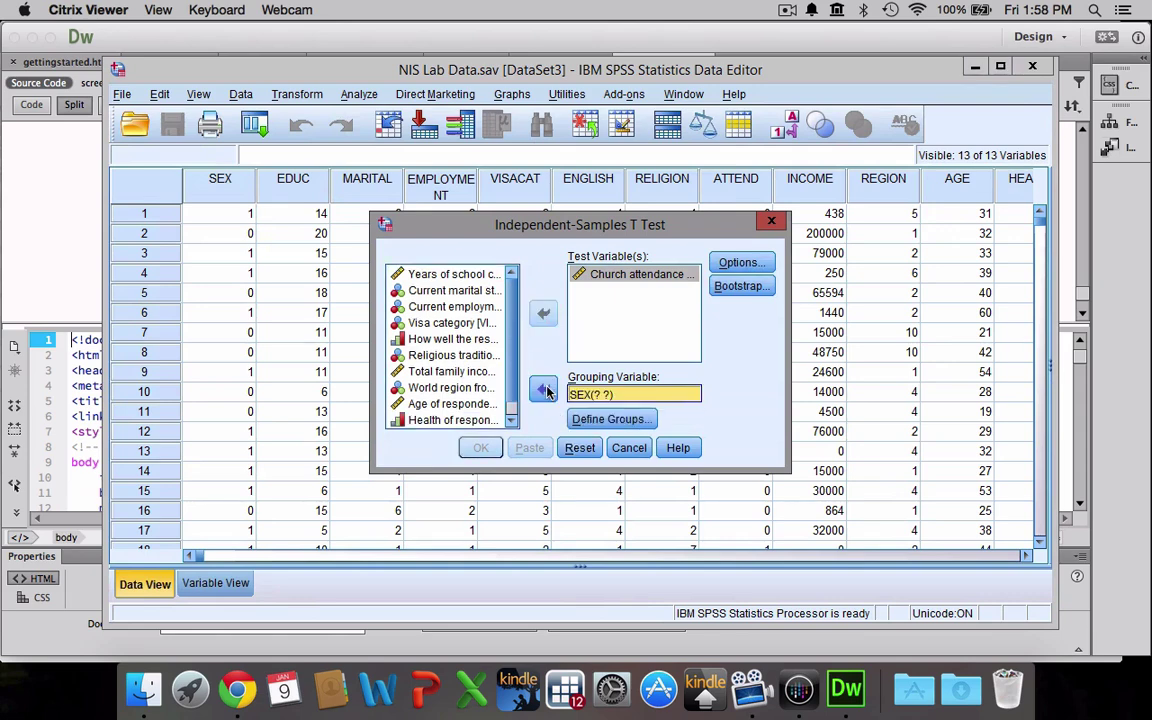
left_click(603, 419)
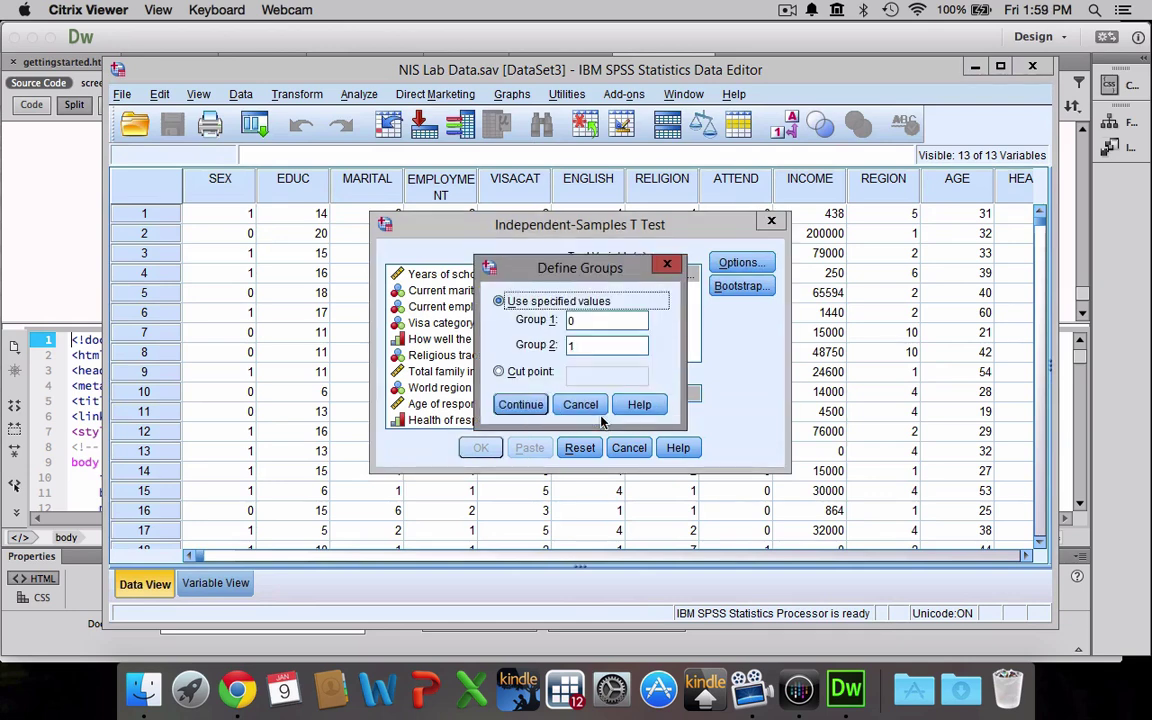
left_click(583, 321)
key("BackSpace")
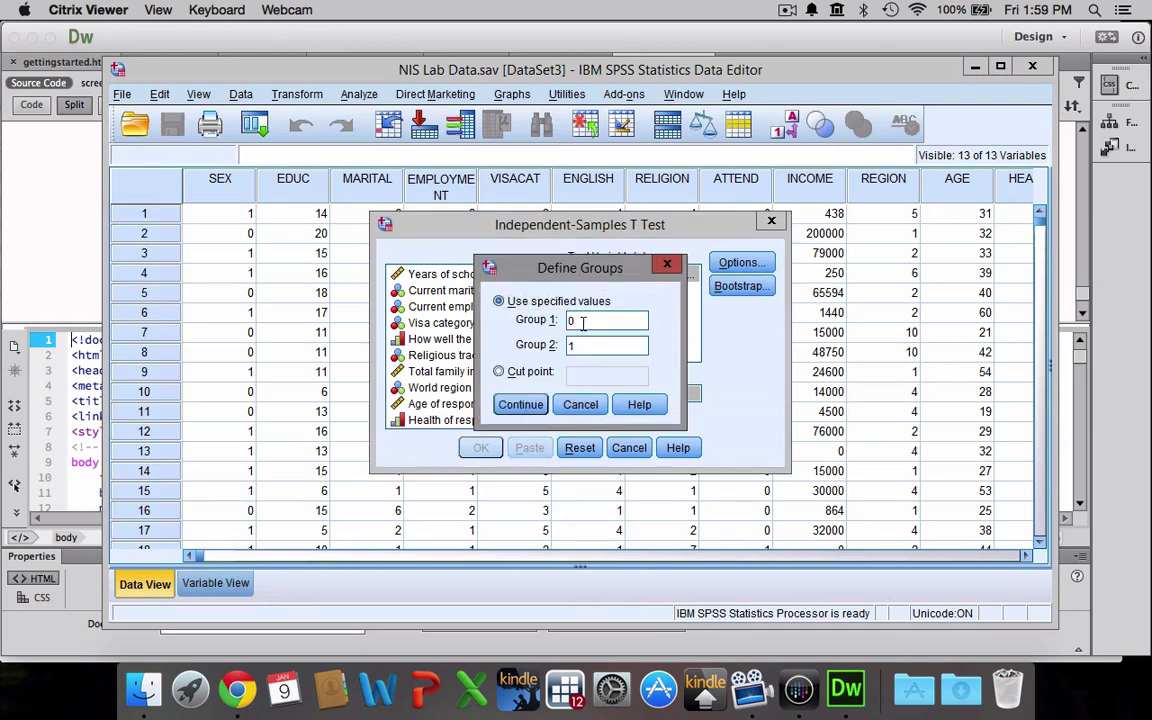
key("BackSpace")
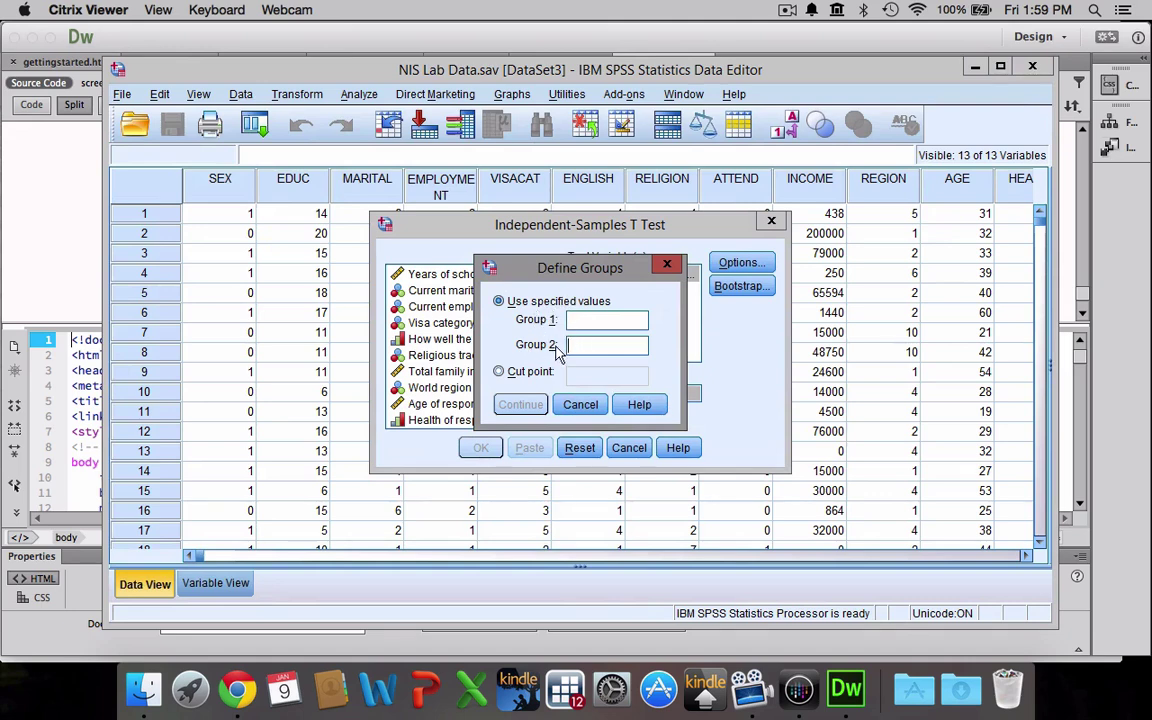
left_click(584, 320)
left_click(667, 268)
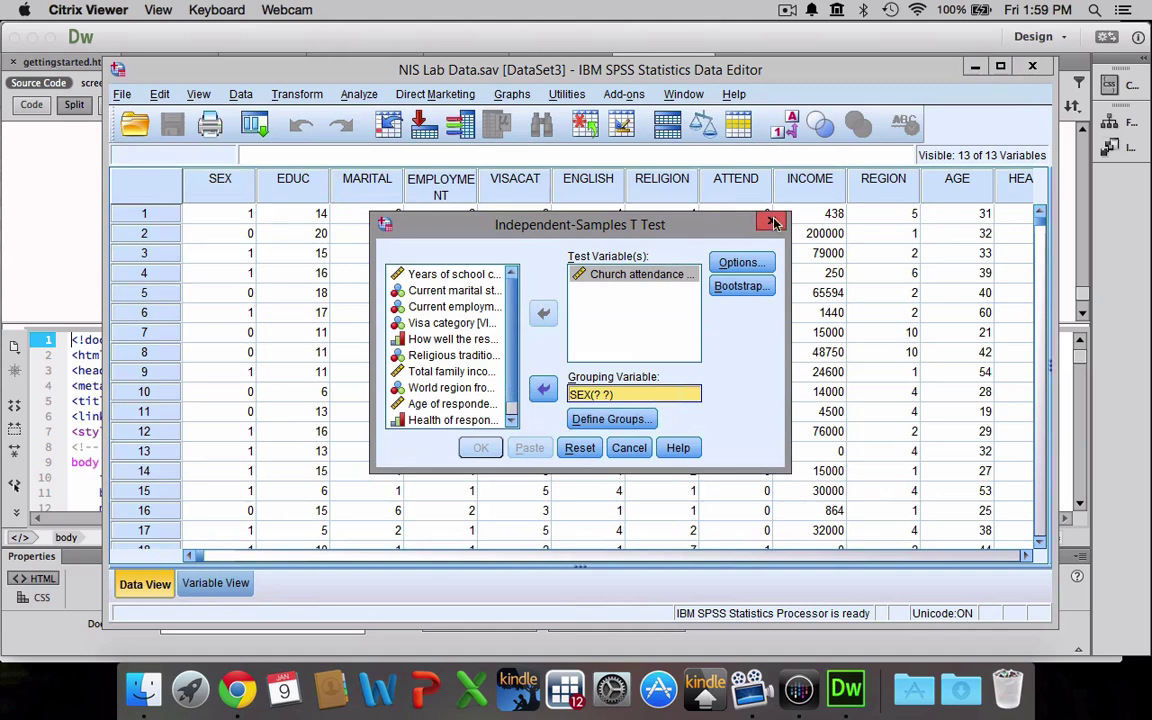
left_click(771, 221)
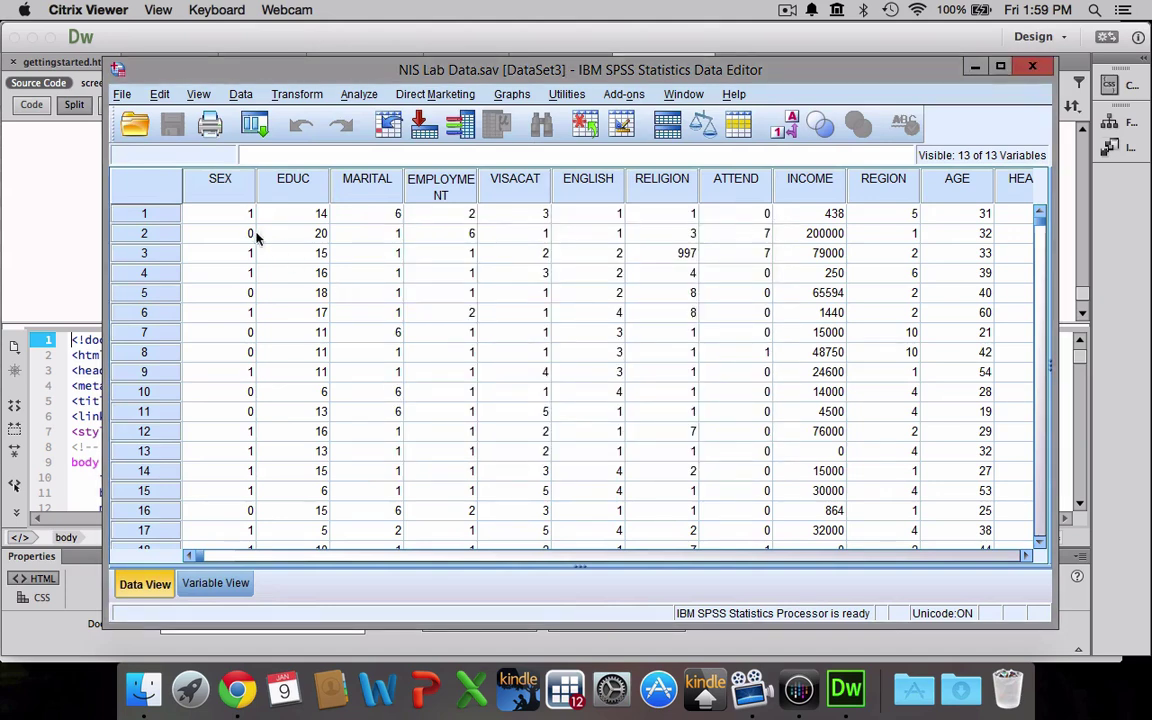
Check the value labels assigned to the SEX variable in its variable definition.
left_click(212, 586)
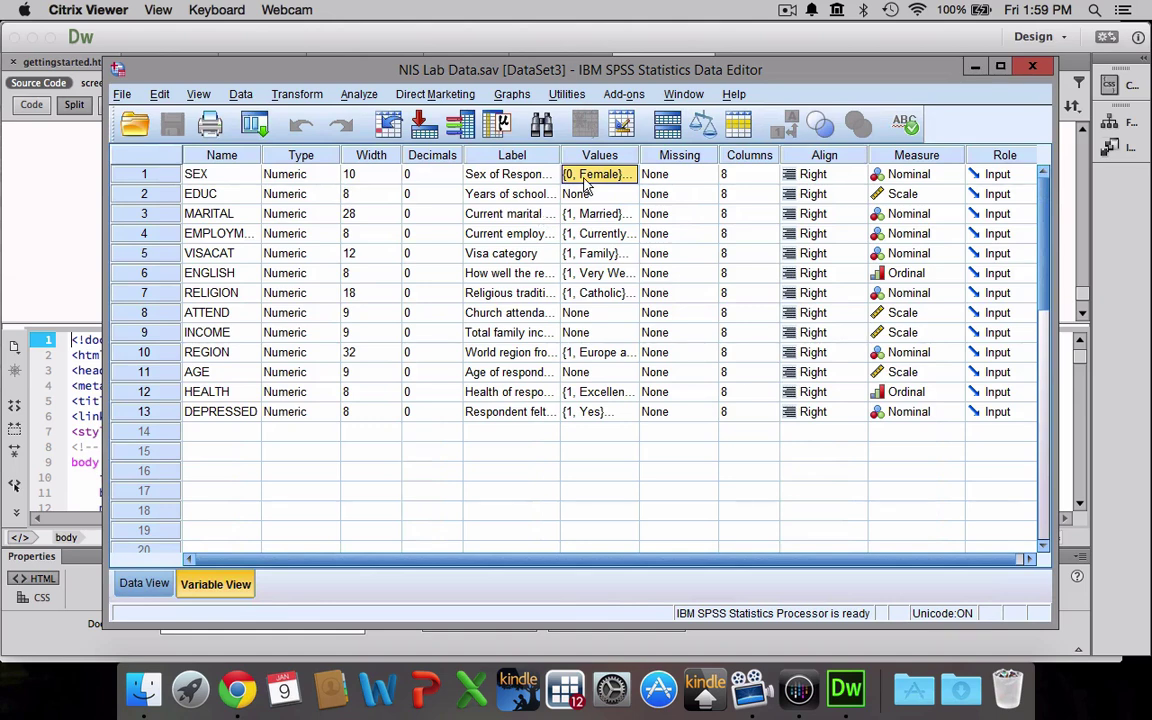
left_click(628, 174)
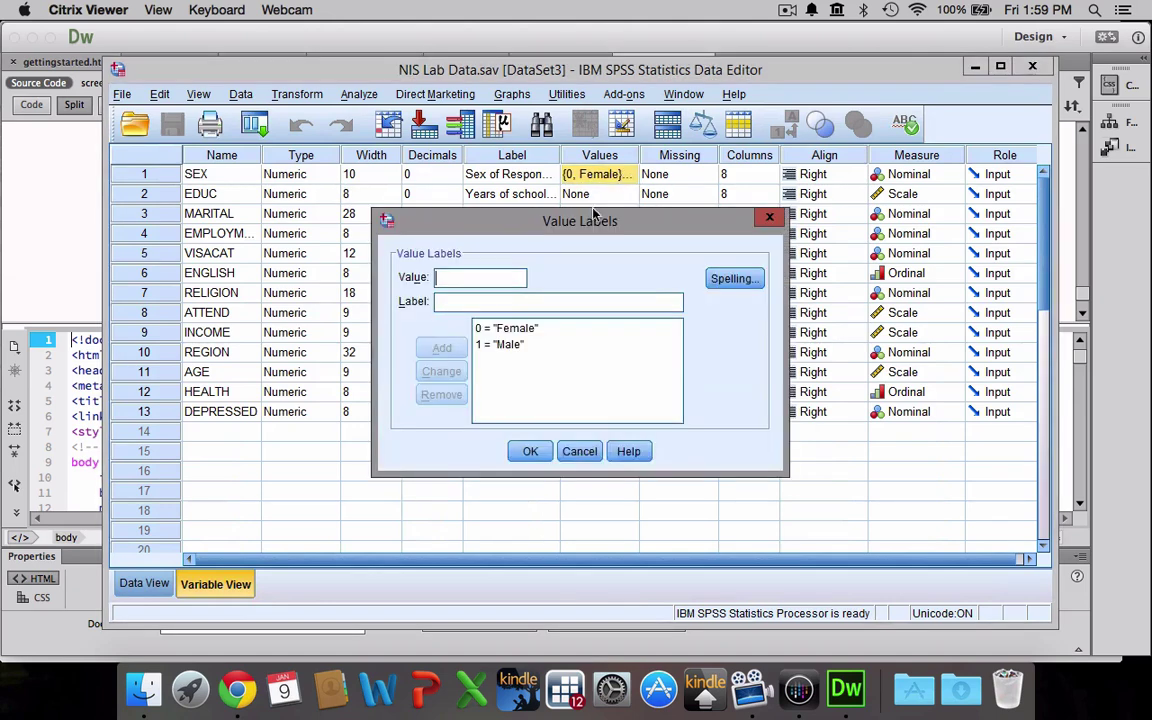
left_click(508, 345)
left_click(524, 451)
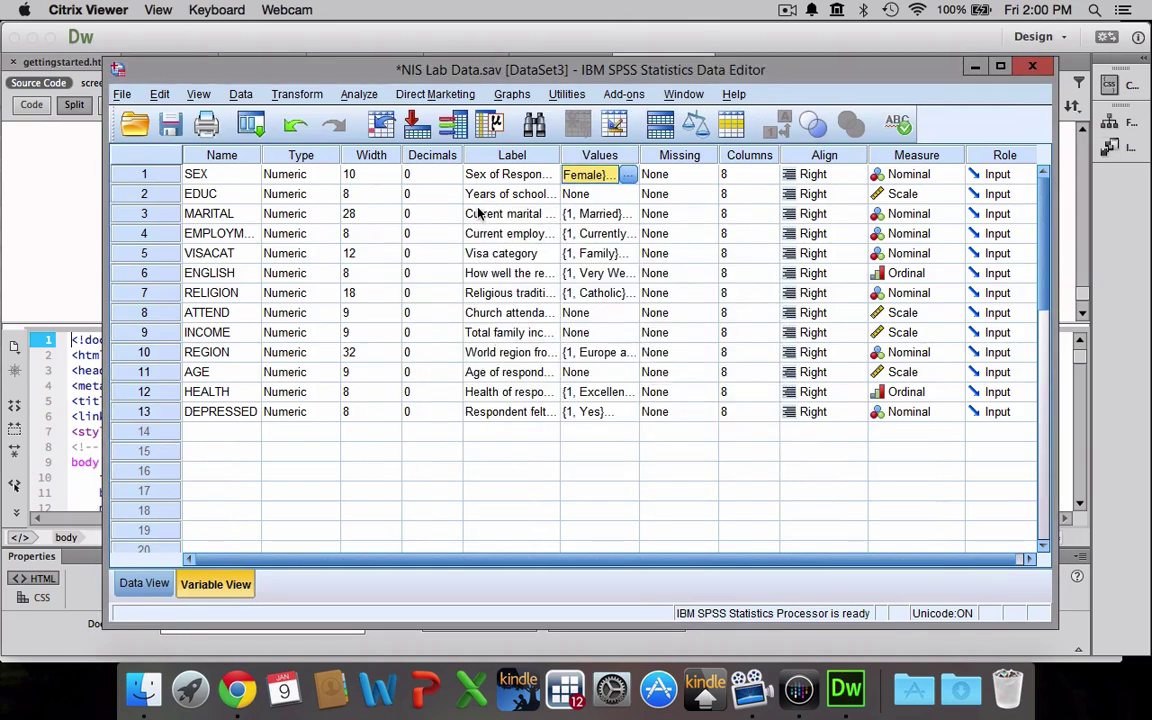
Start an Independent-Samples T Test and remove the existing SEX grouping variable and years-of-school test variable.
left_click(360, 95)
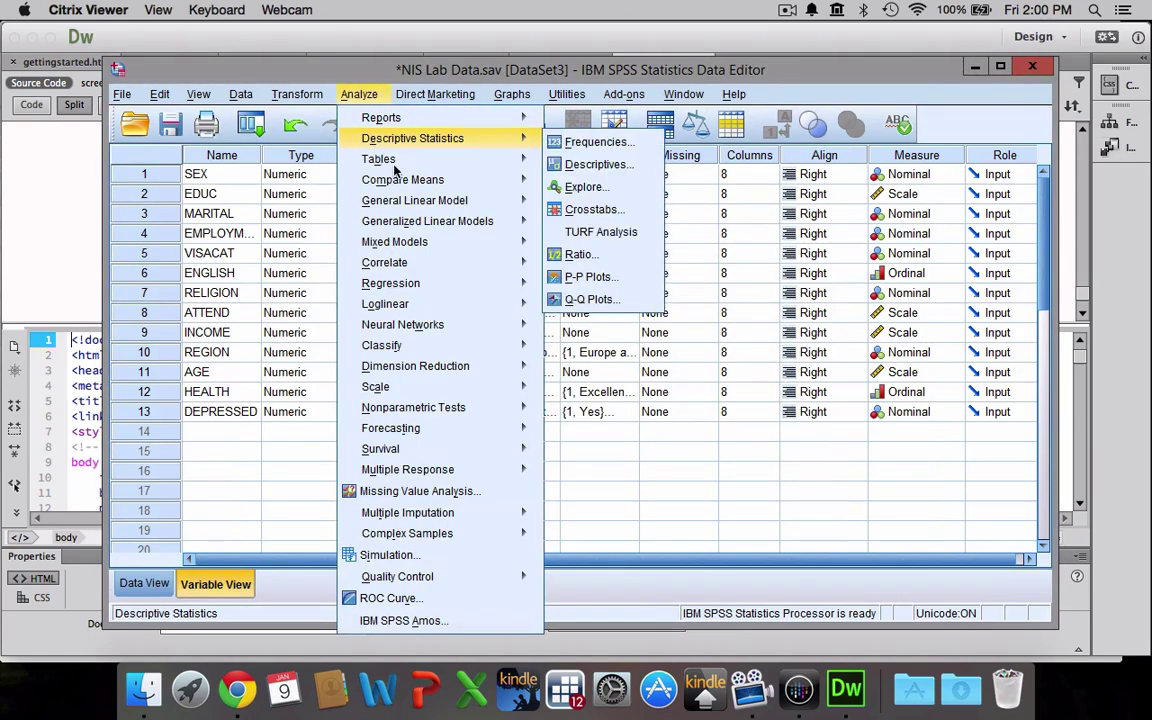
mouse_move(403, 189)
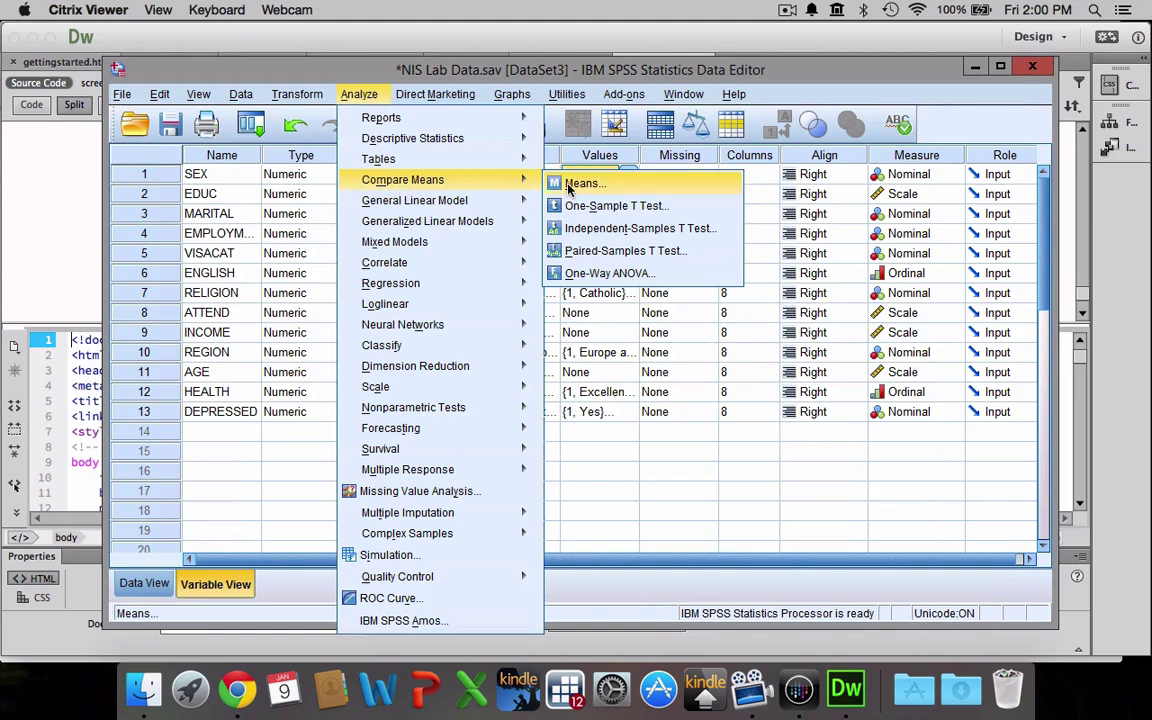
left_click(576, 229)
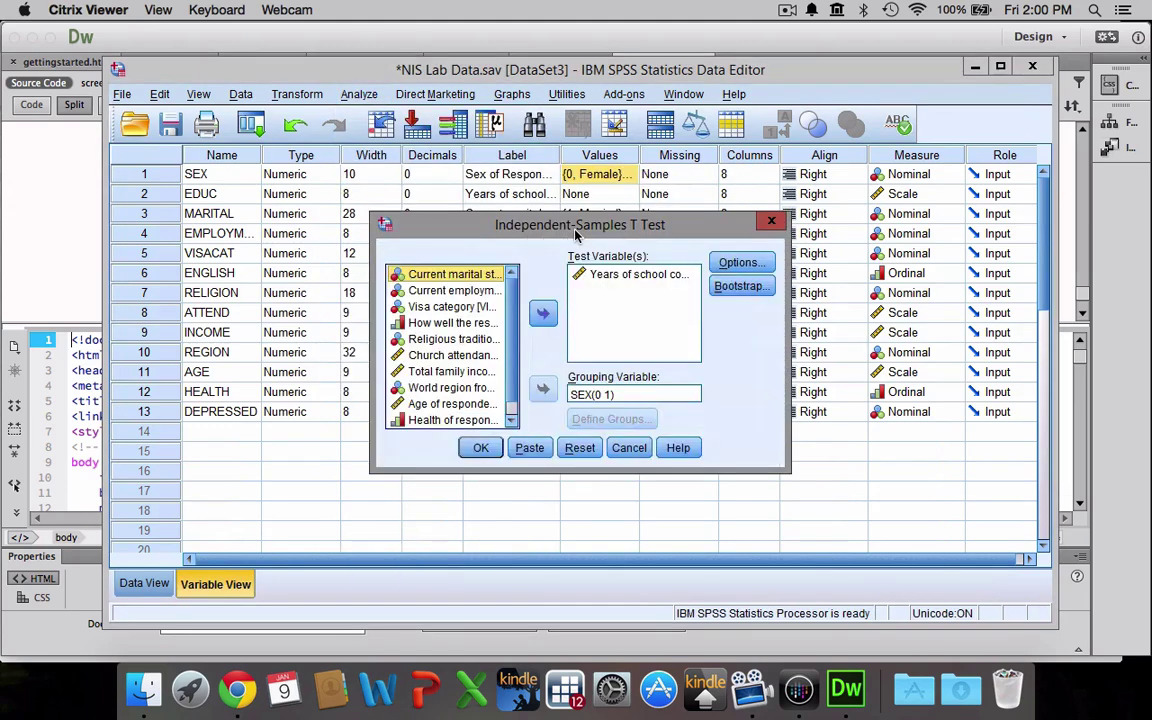
left_click(567, 395)
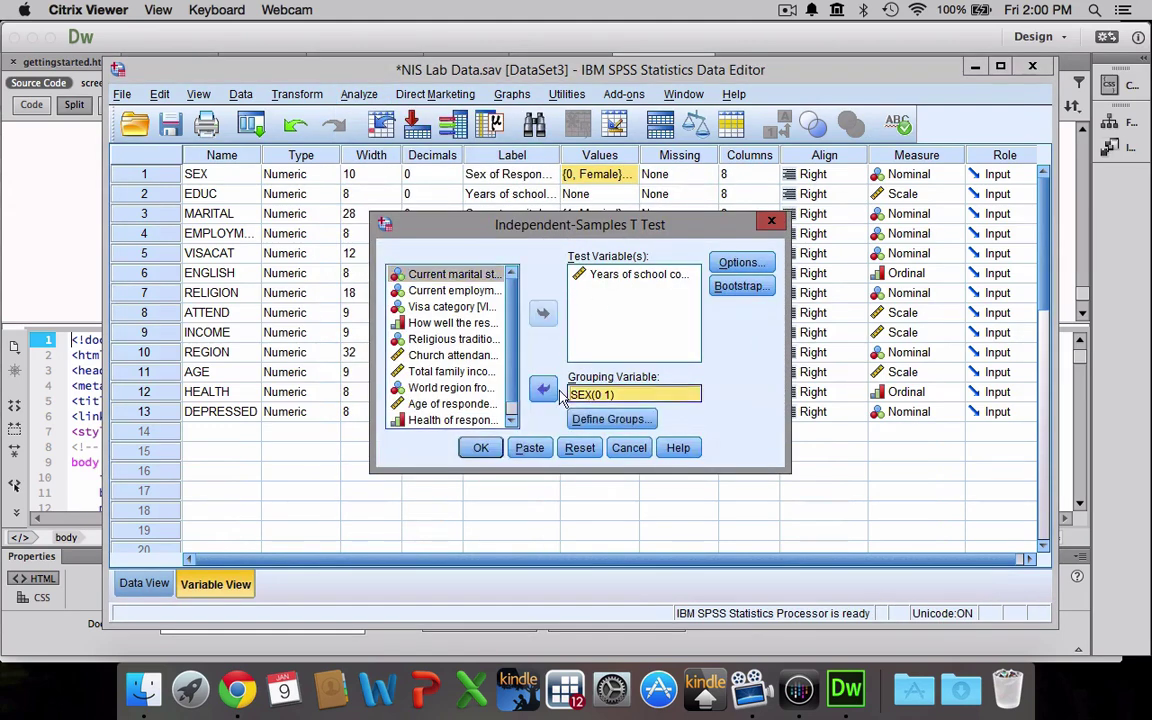
left_click(543, 389)
left_click(605, 276)
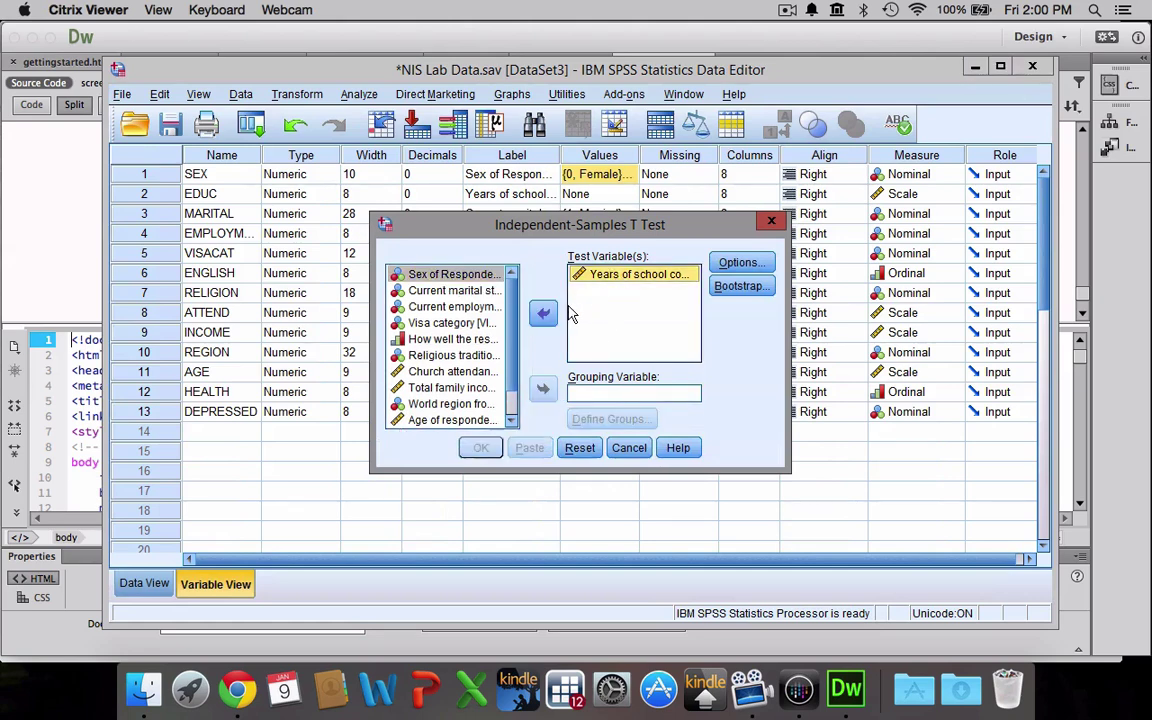
left_click(543, 313)
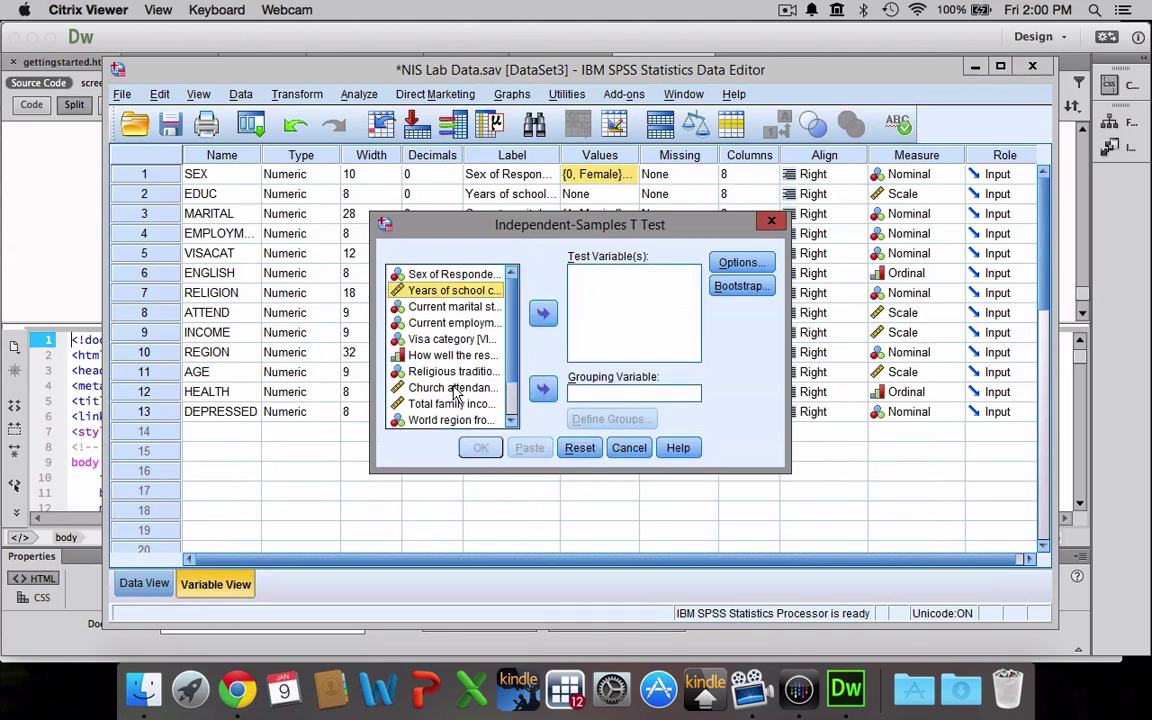
Assign Church attendance as the test variable and Sex of Respondent as the grouping variable.
left_click(455, 389)
left_click(543, 313)
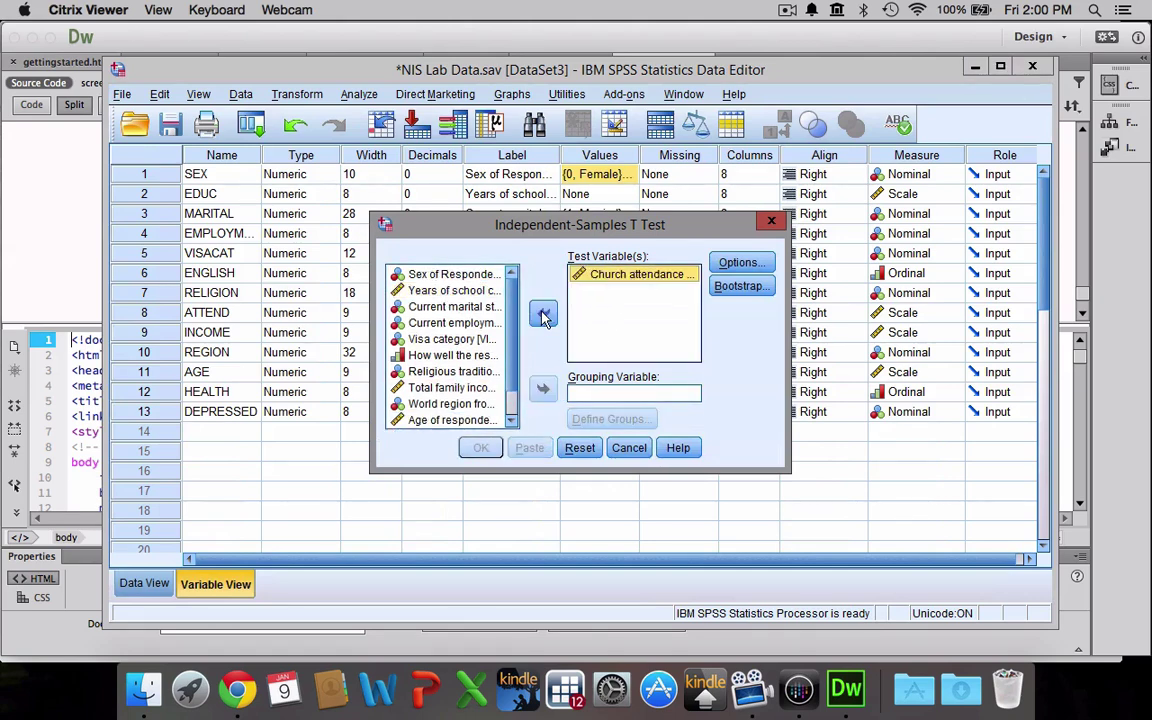
left_click(449, 279)
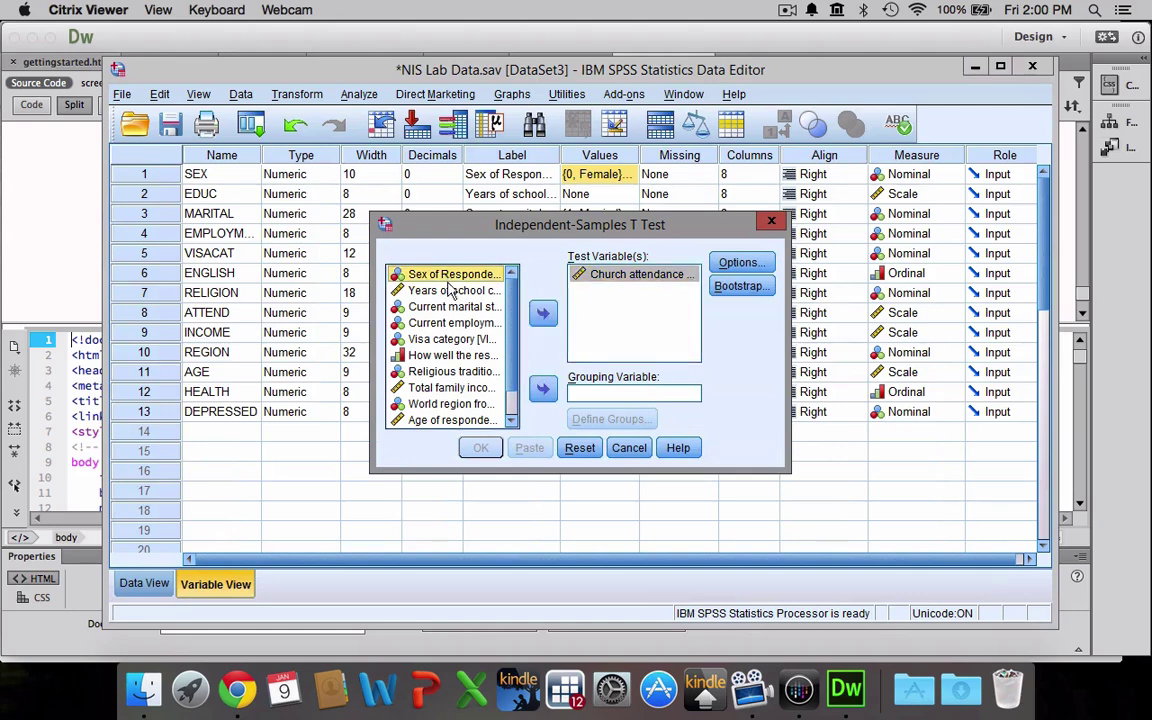
left_click(543, 389)
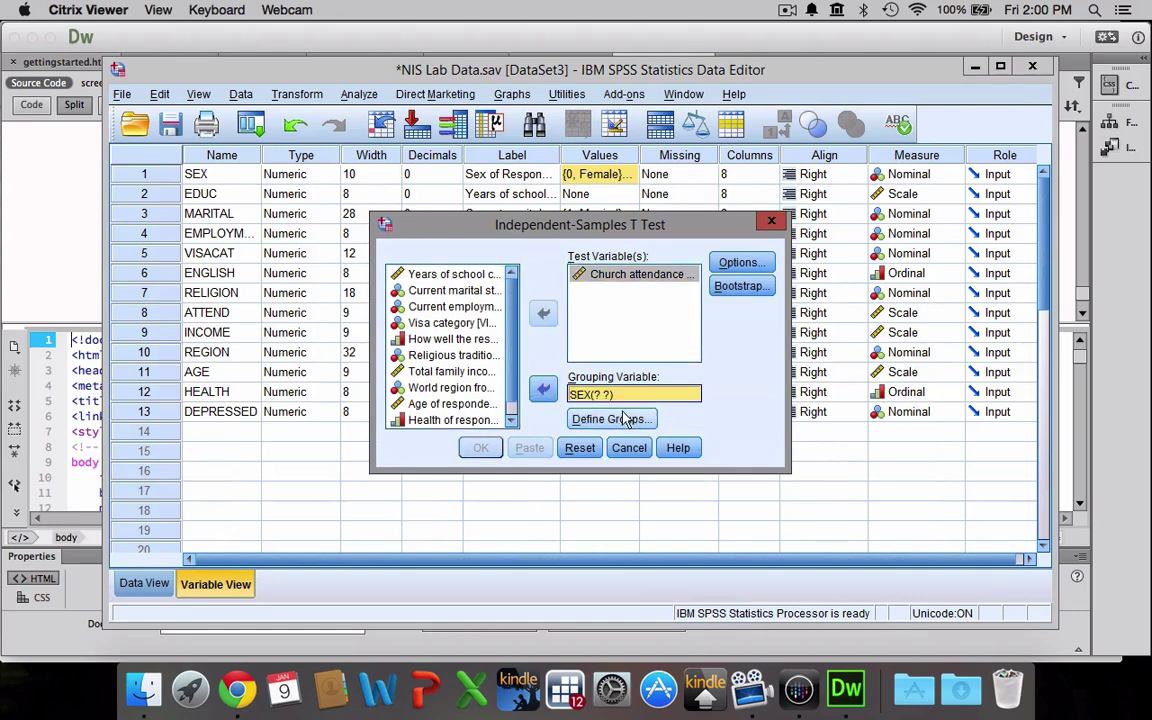
Define the SEX groups with specified values, 0 for Group 1 and 1 for Group 2.
left_click(607, 424)
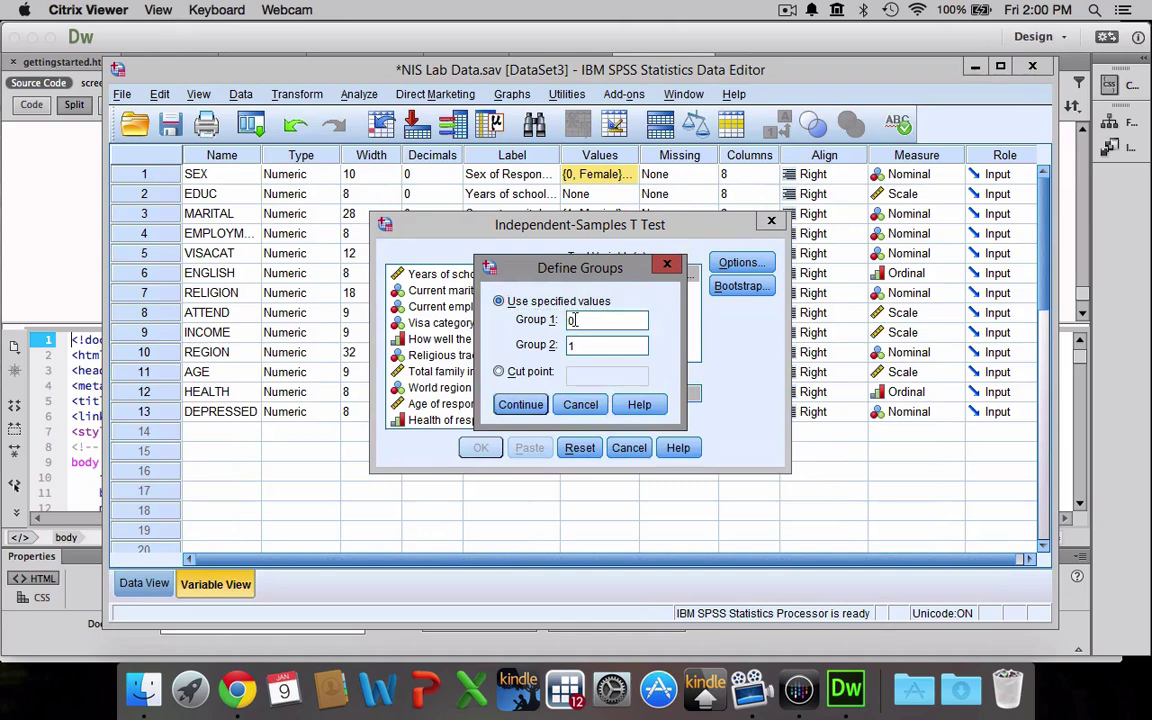
left_click(574, 320)
key("BackSpace")
left_click(580, 345)
key("BackSpace")
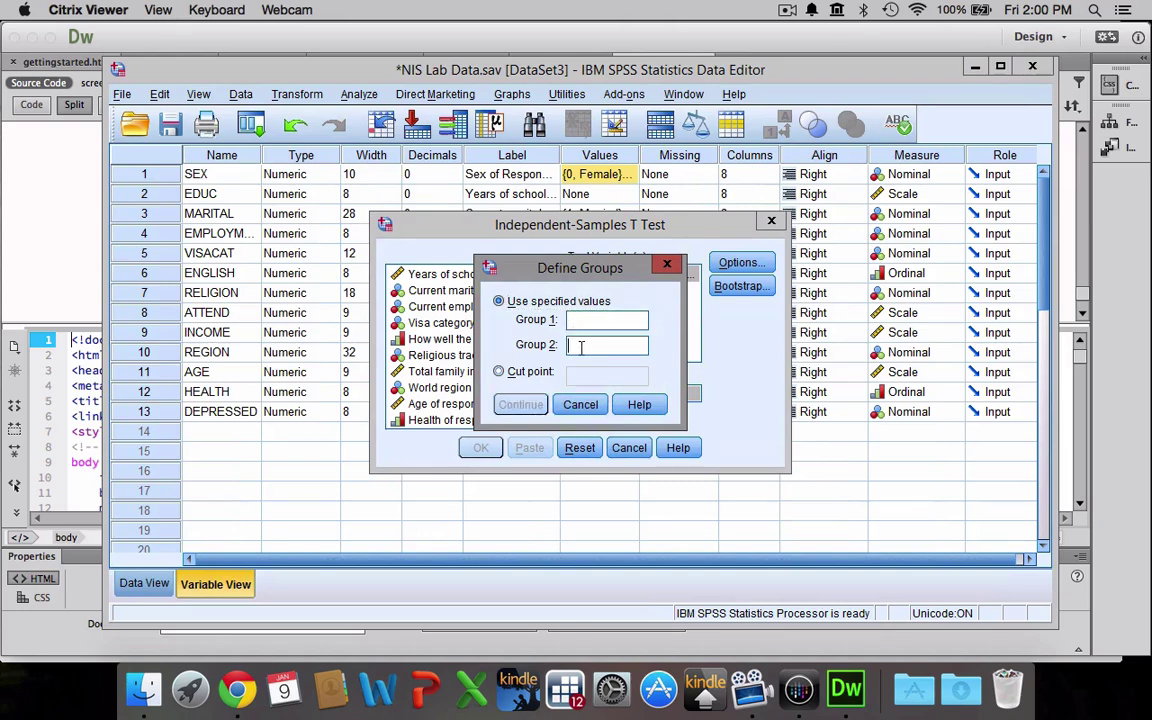
left_click(582, 321)
left_click(586, 341)
type("1")
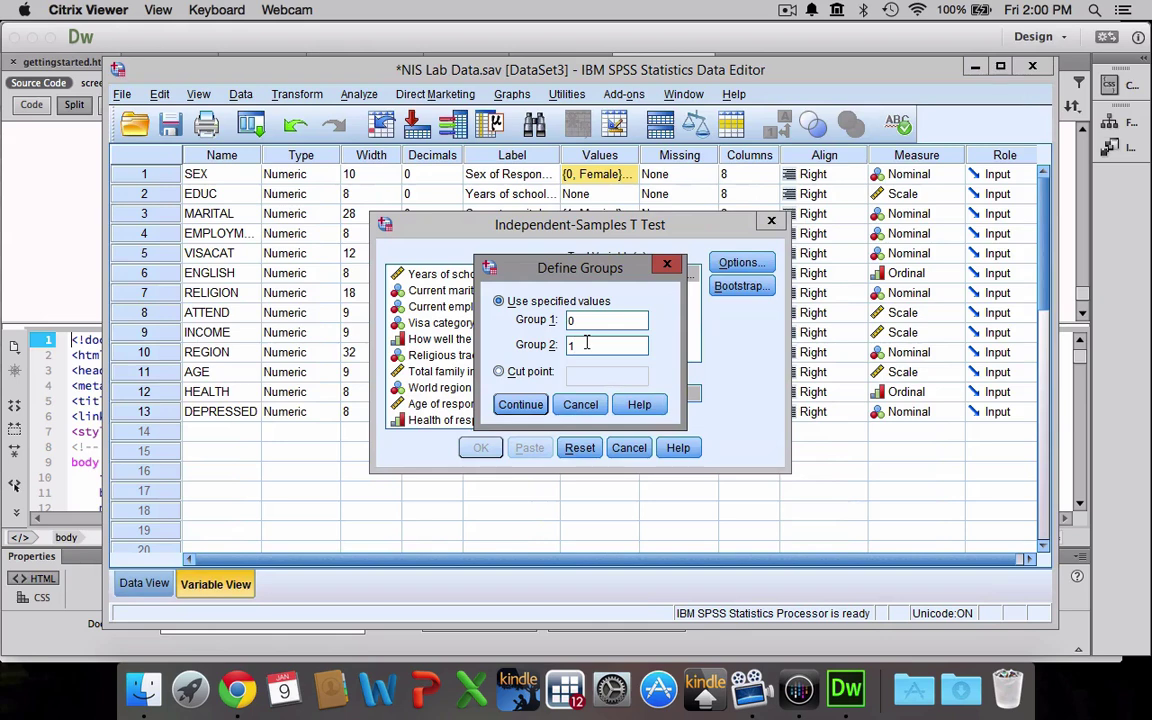
left_click(517, 405)
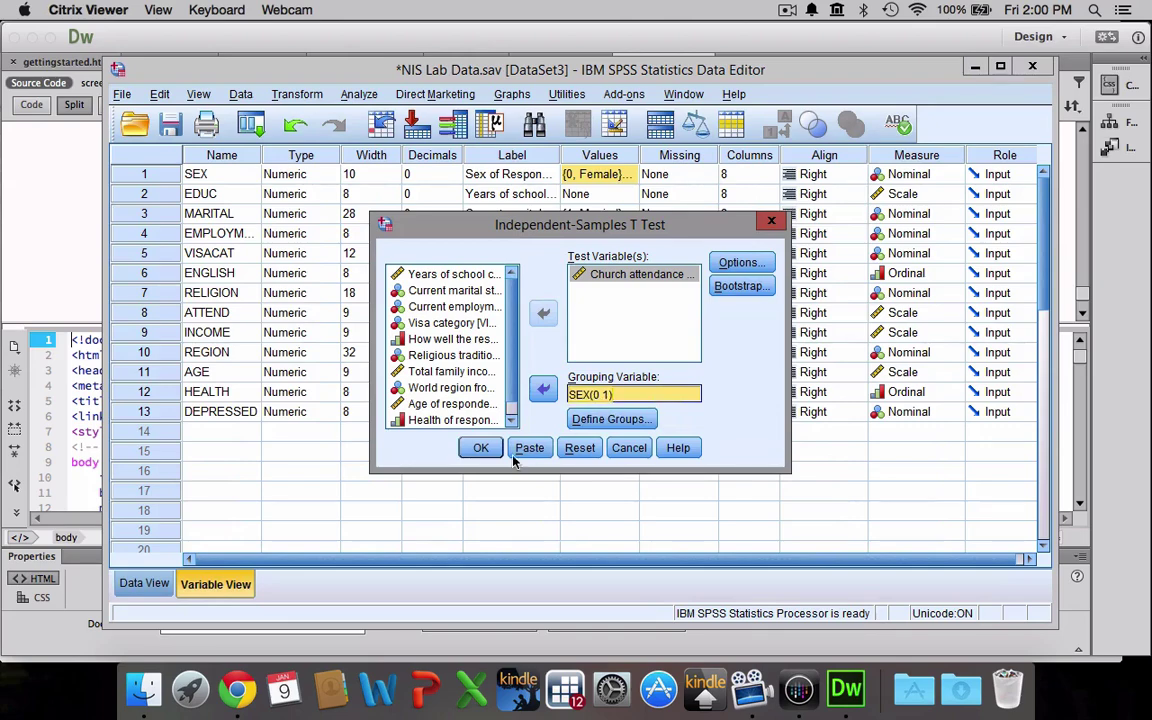
Run the t test and examine the Group Statistics and Independent Samples Test tables in the output.
left_click(481, 448)
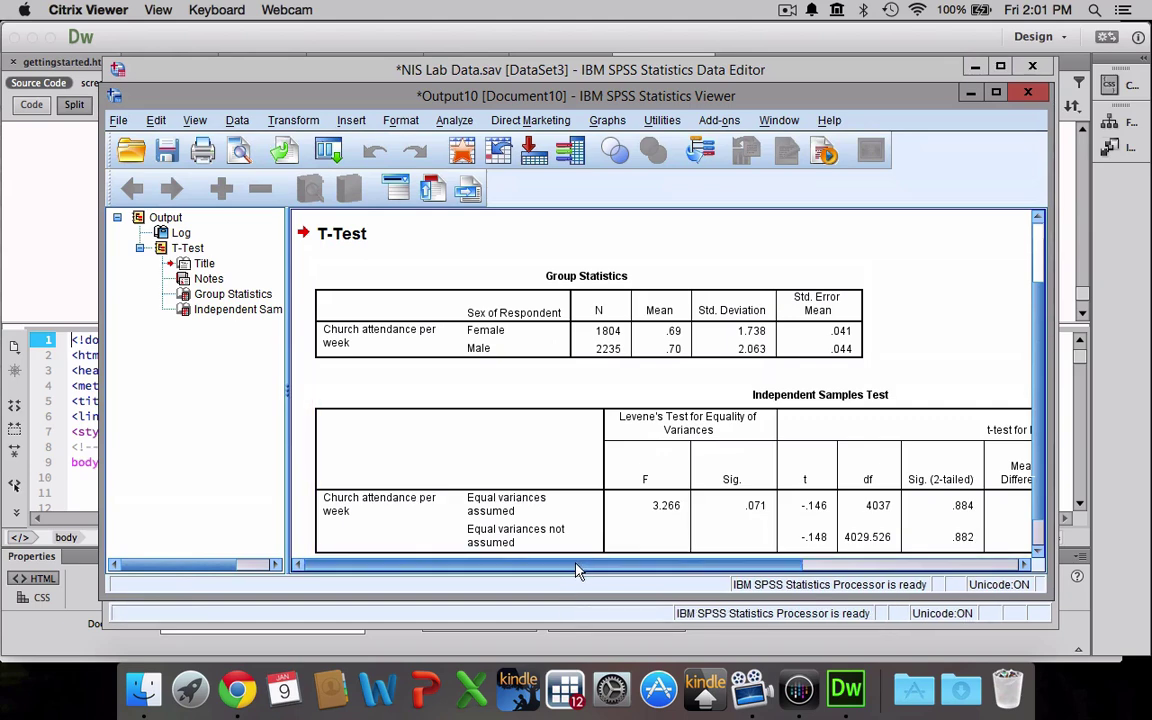
left_click_drag(575, 568, 615, 570)
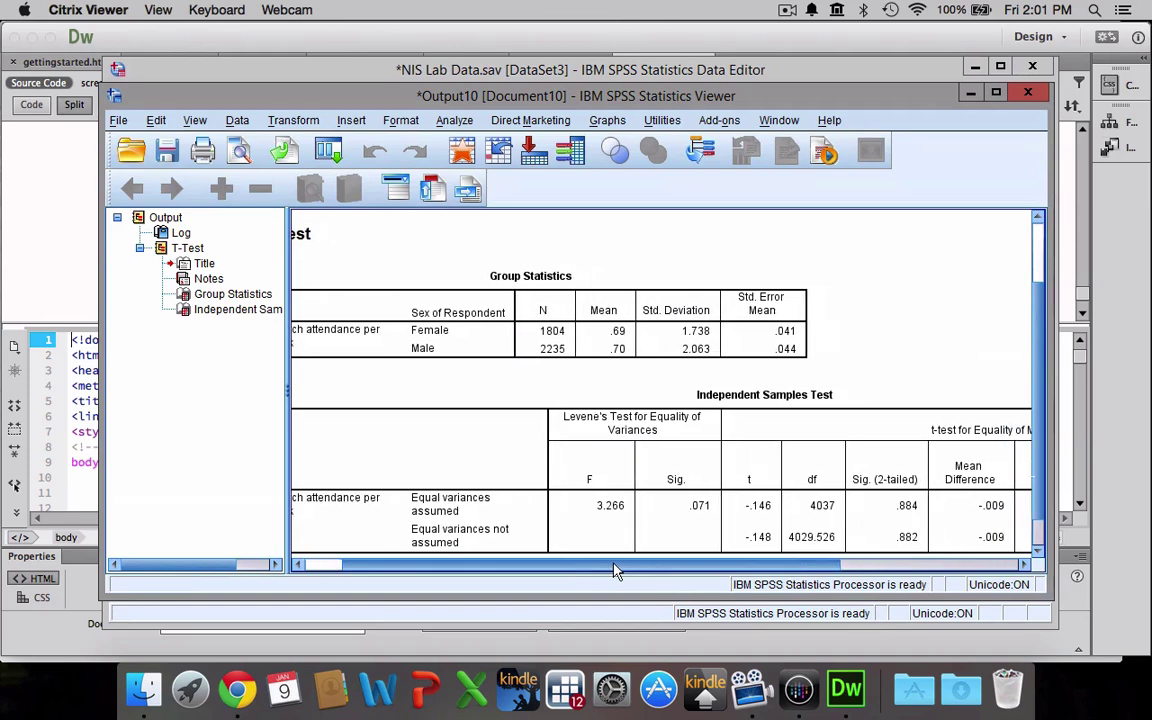
scroll(663, 350, "down", 2)
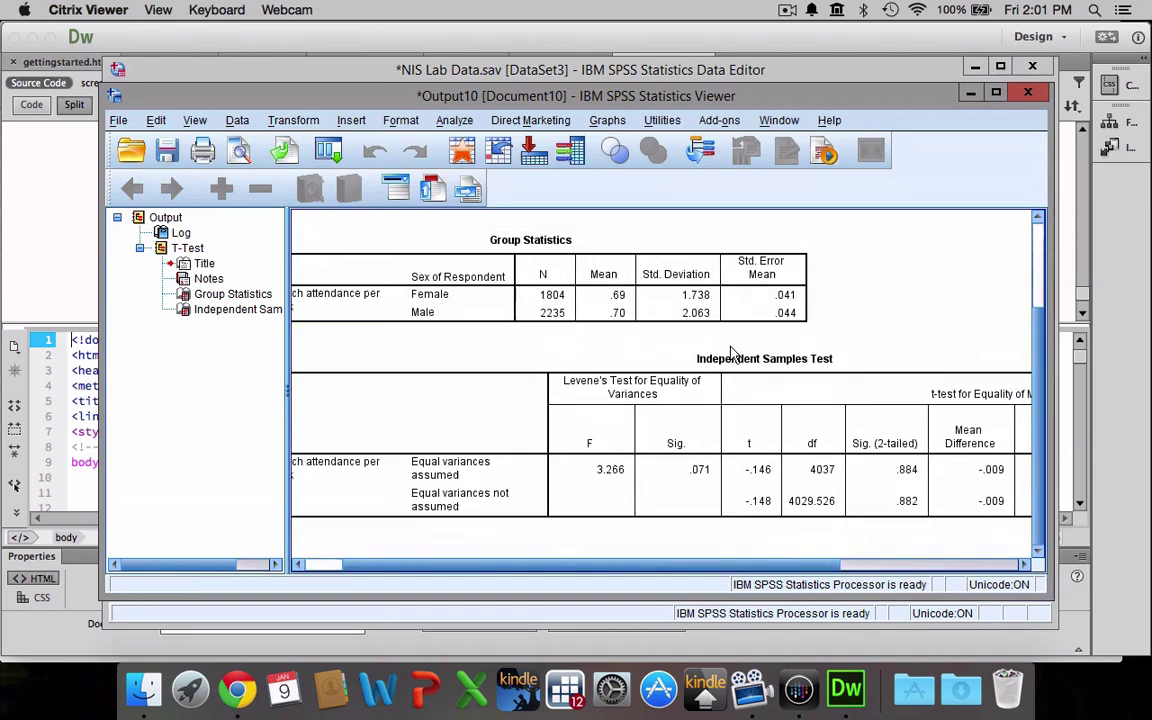
left_click(733, 358)
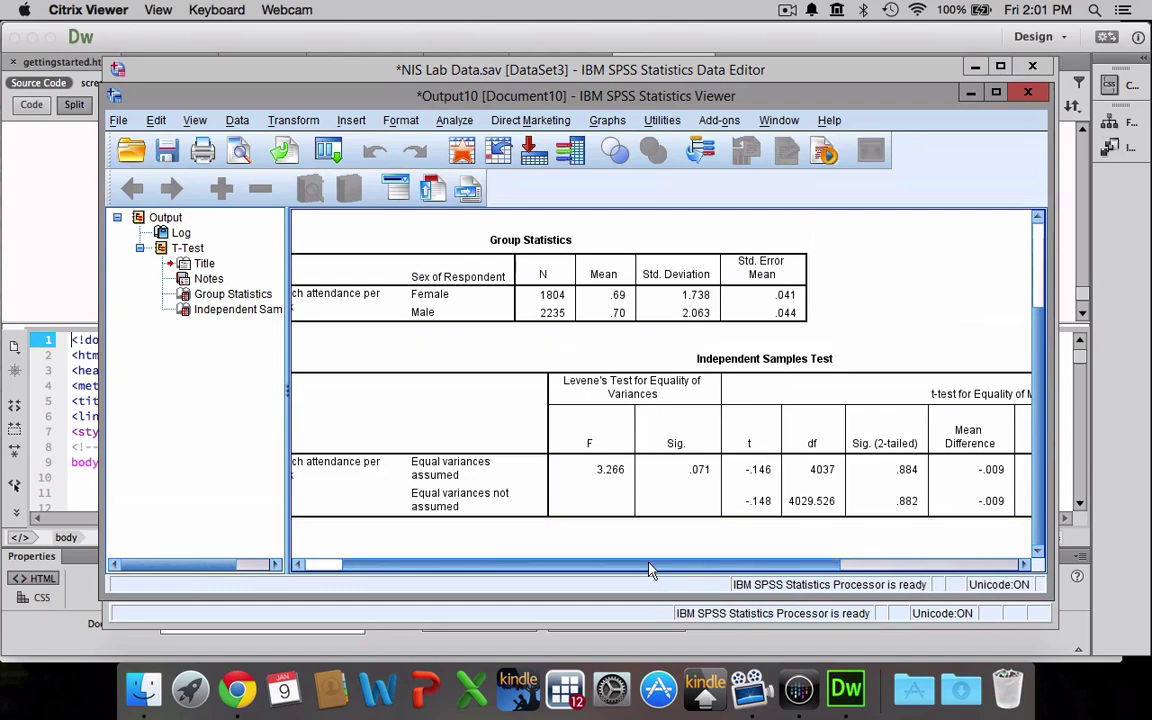
left_click_drag(659, 568, 784, 564)
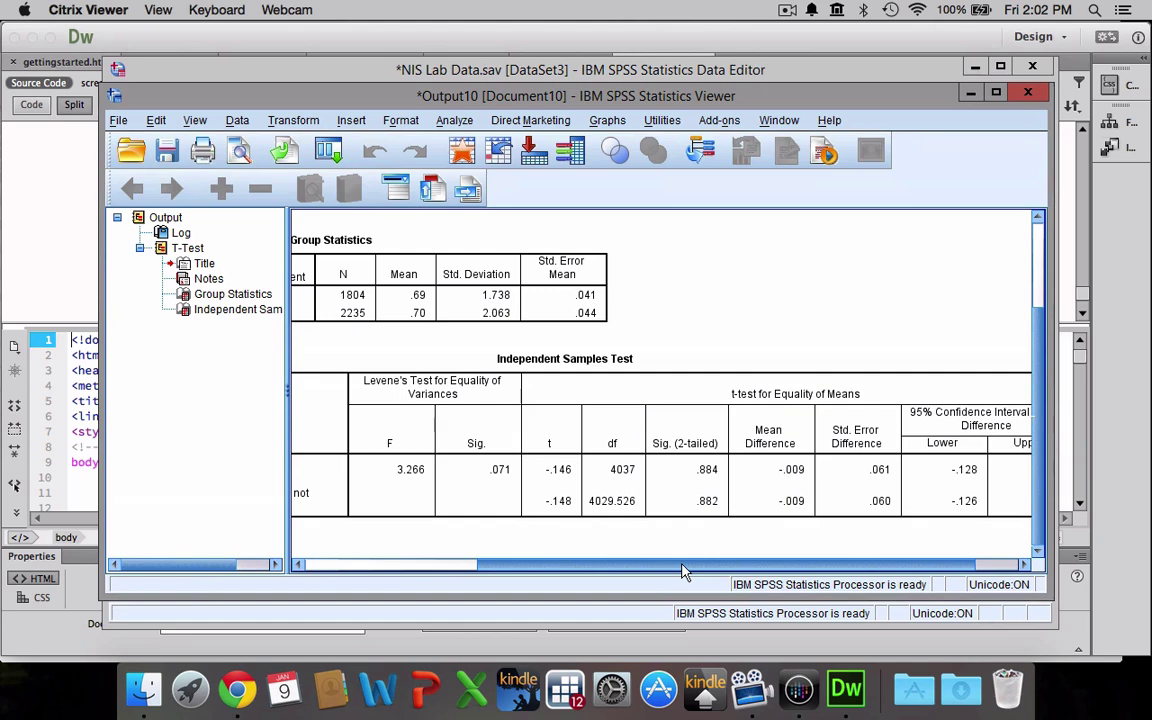
Reopen the Independent-Samples T Test setup and remove Church attendance from the test variables.
left_click_drag(684, 571, 470, 577)
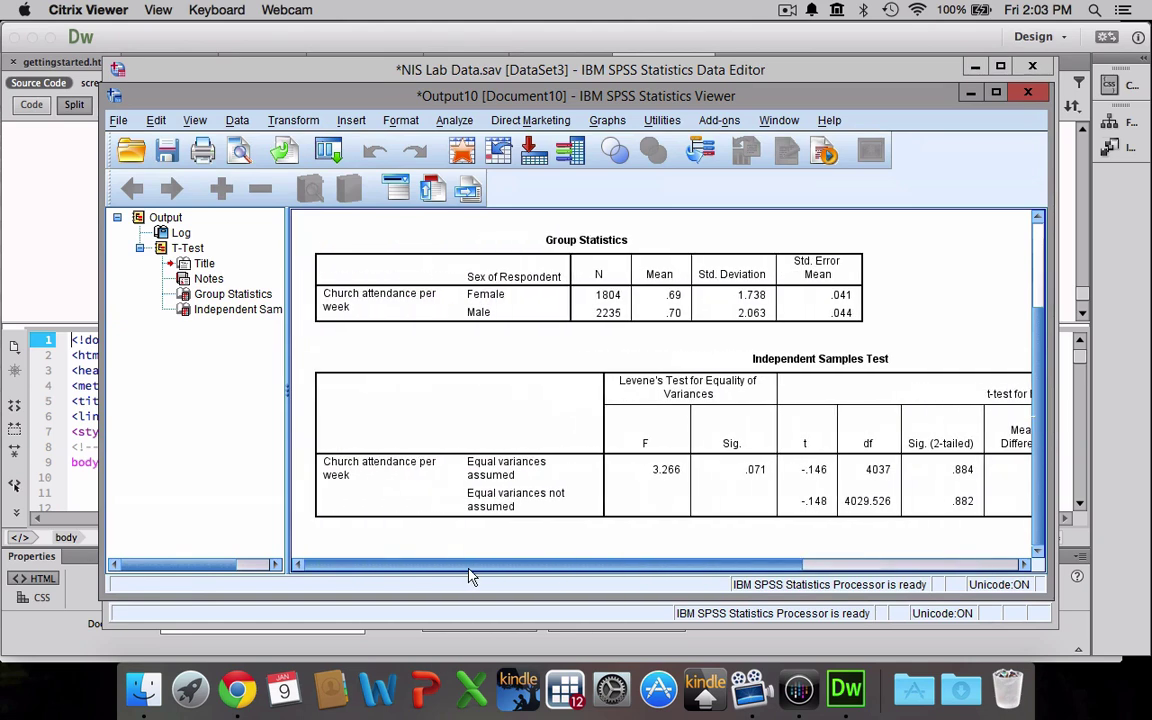
left_click(455, 122)
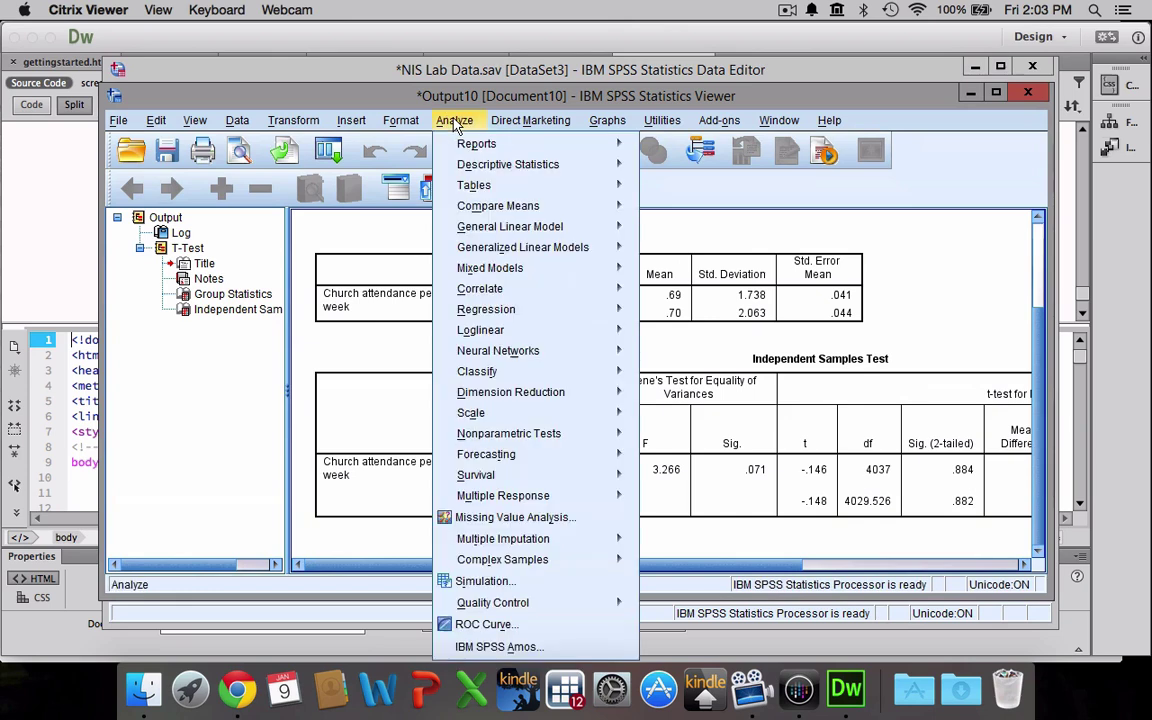
mouse_move(466, 164)
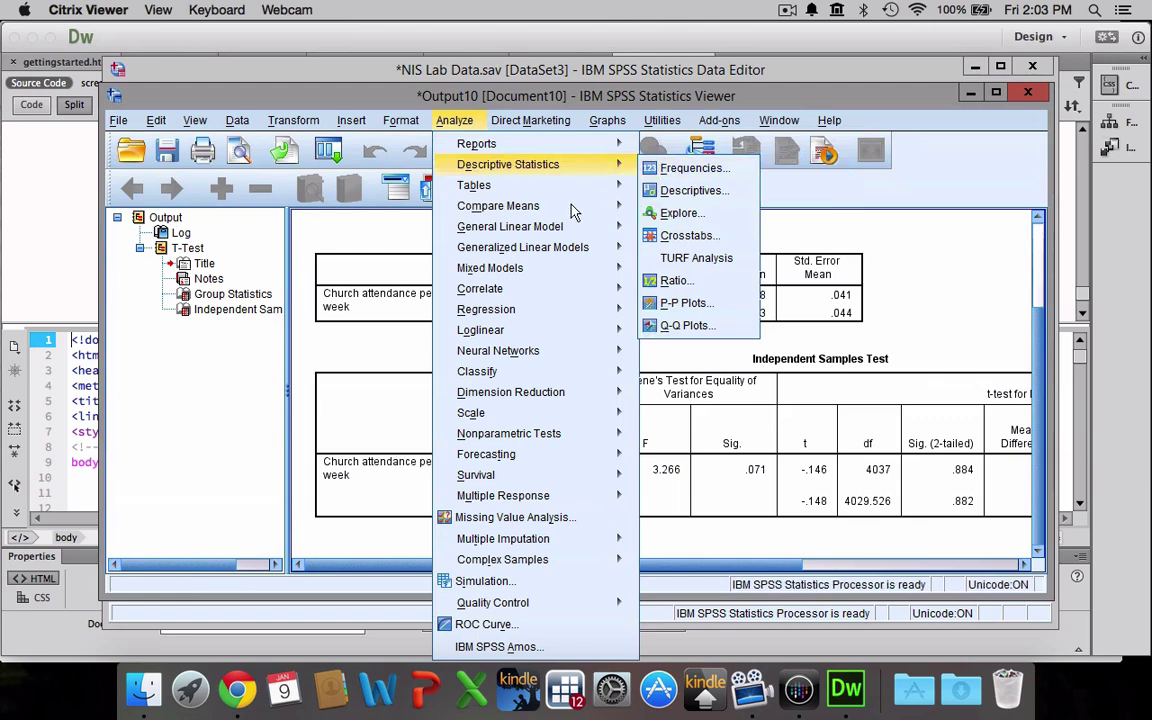
mouse_move(574, 210)
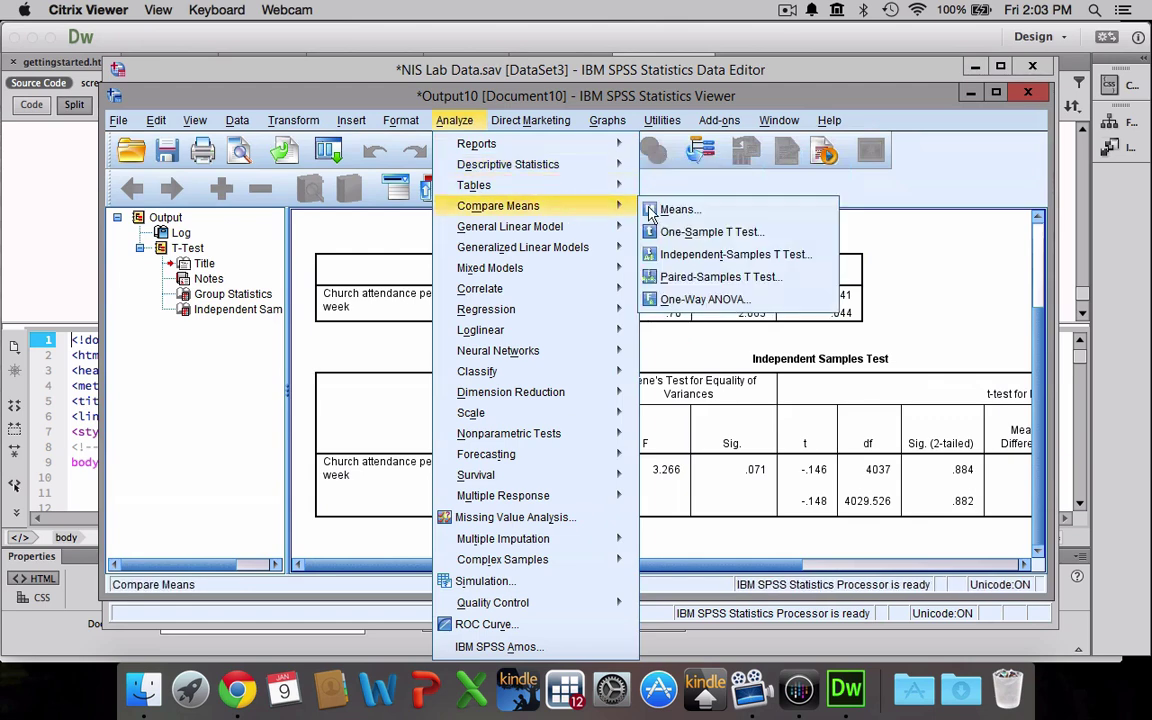
left_click(678, 259)
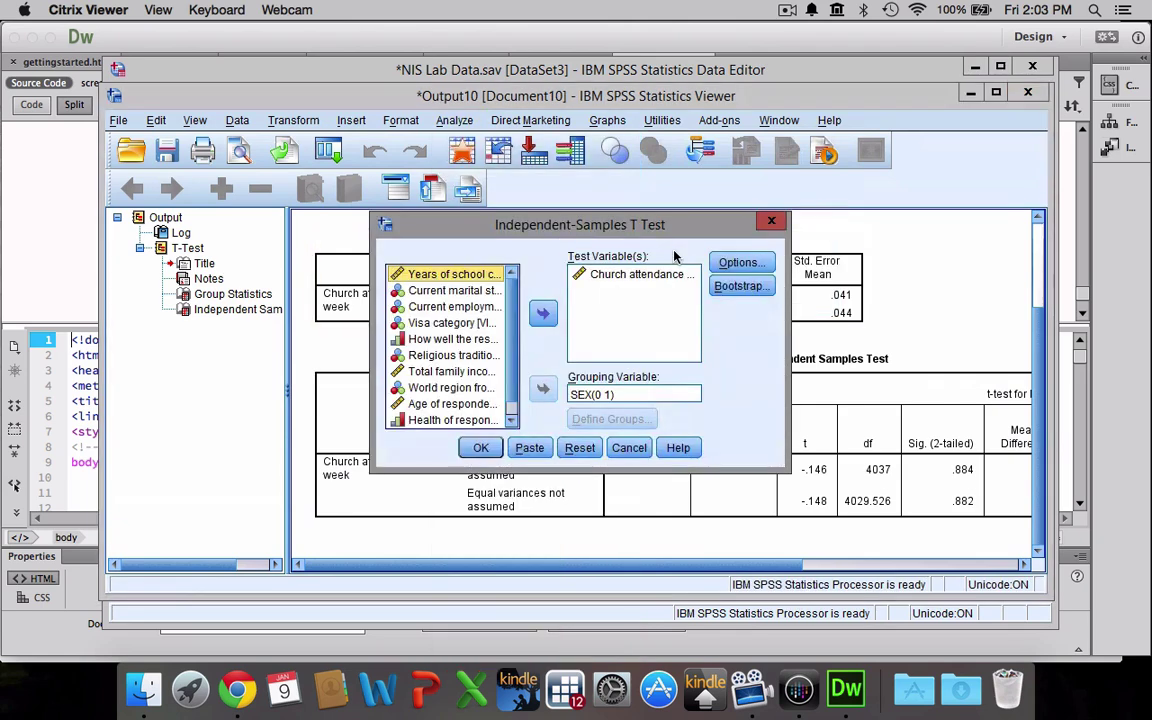
left_click(622, 276)
left_click(544, 315)
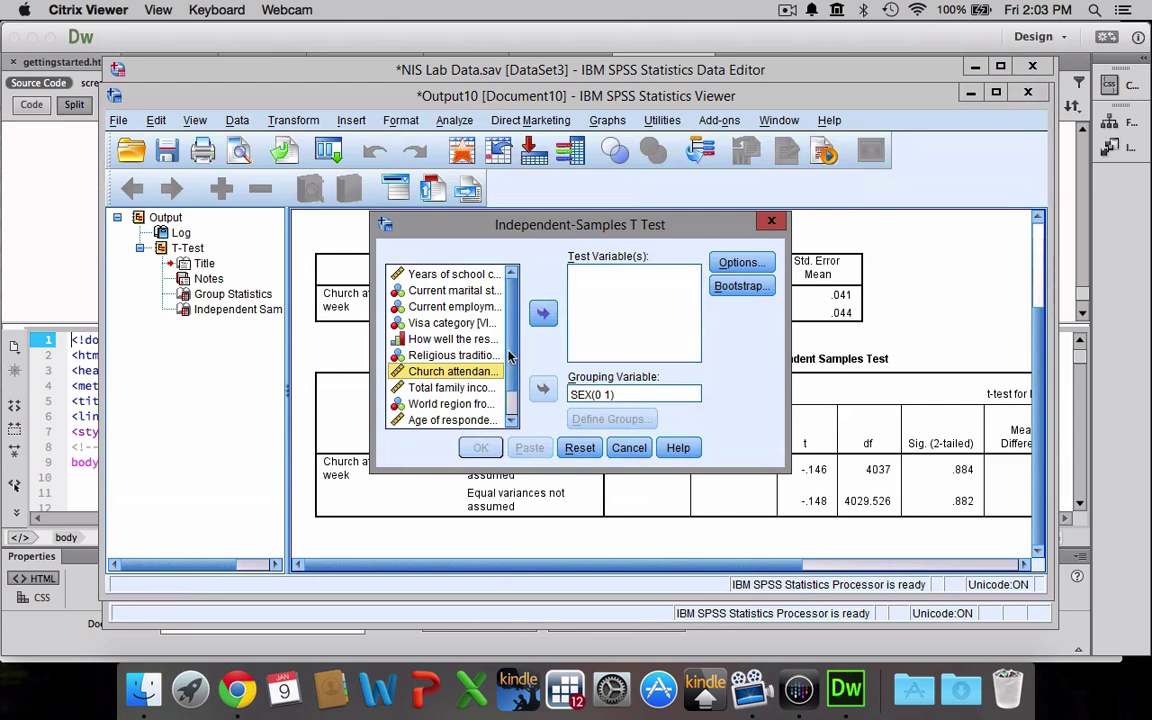
Assign Total family income as the test variable and run the t test with the existing SEX(0 1) grouping.
scroll(510, 357, "down", 2)
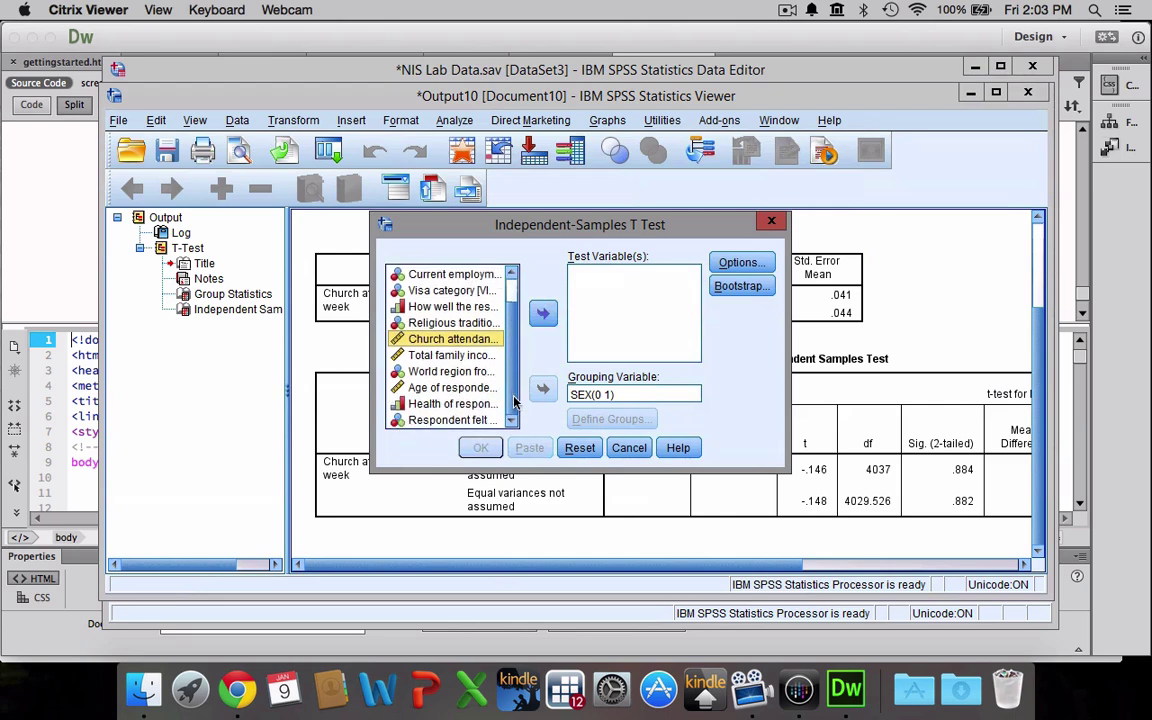
scroll(510, 316, "up", 2)
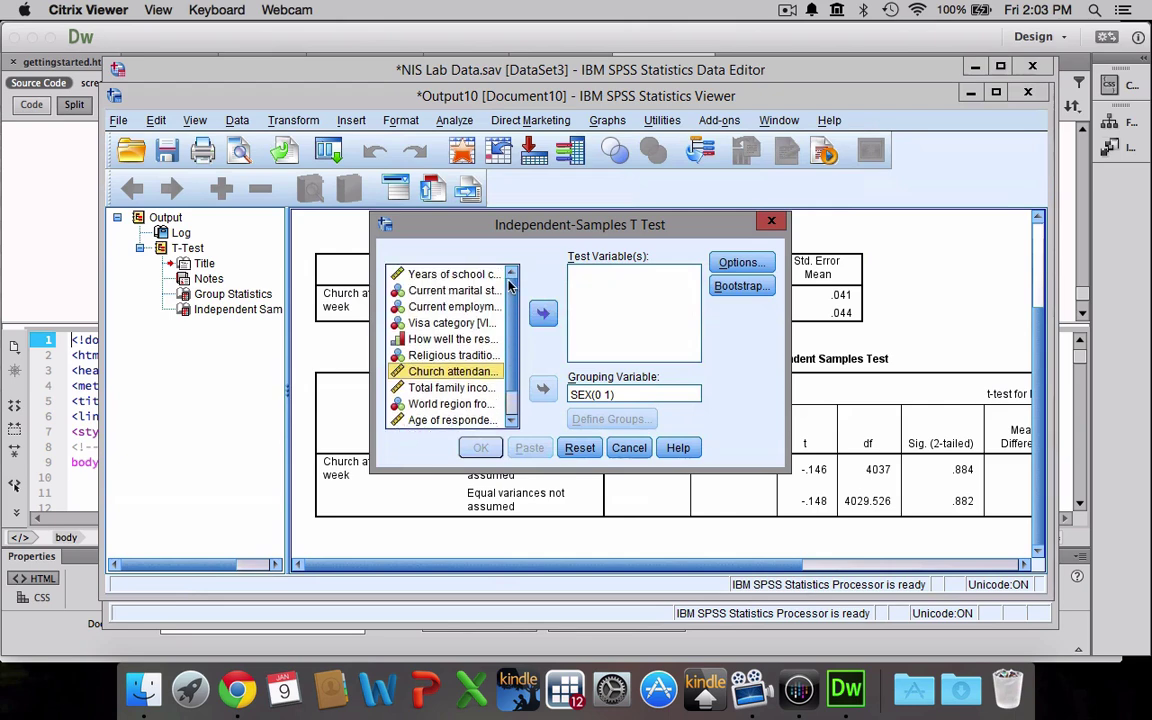
left_click(470, 386)
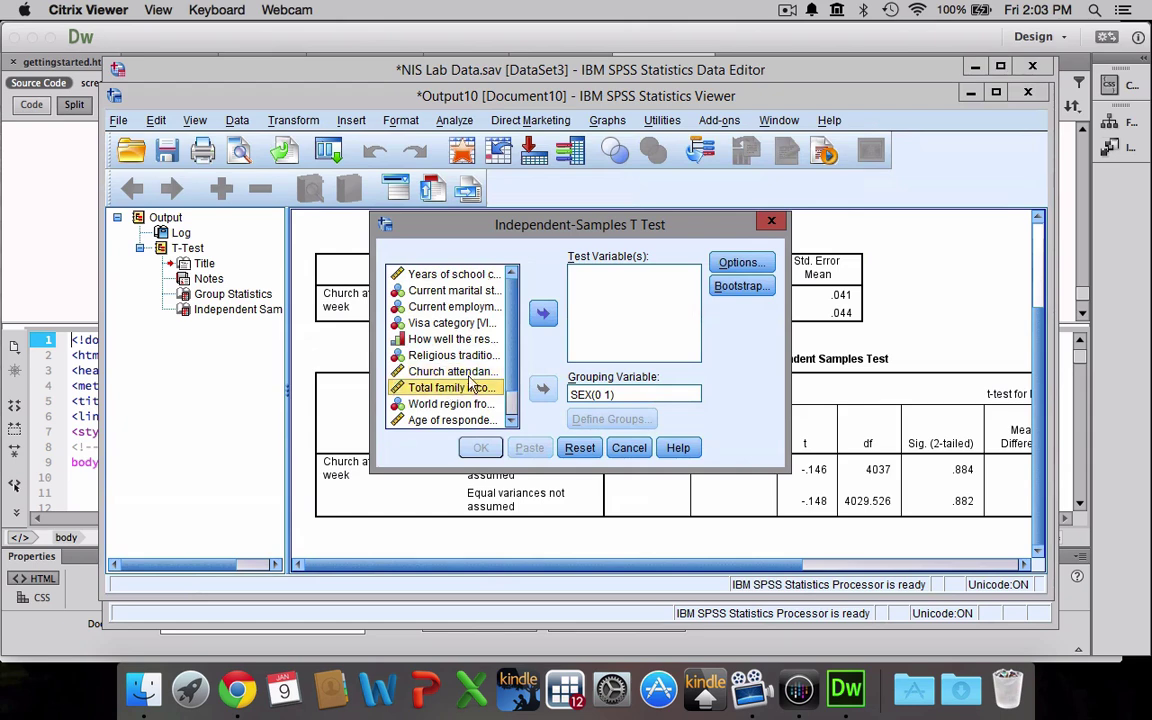
left_click(543, 313)
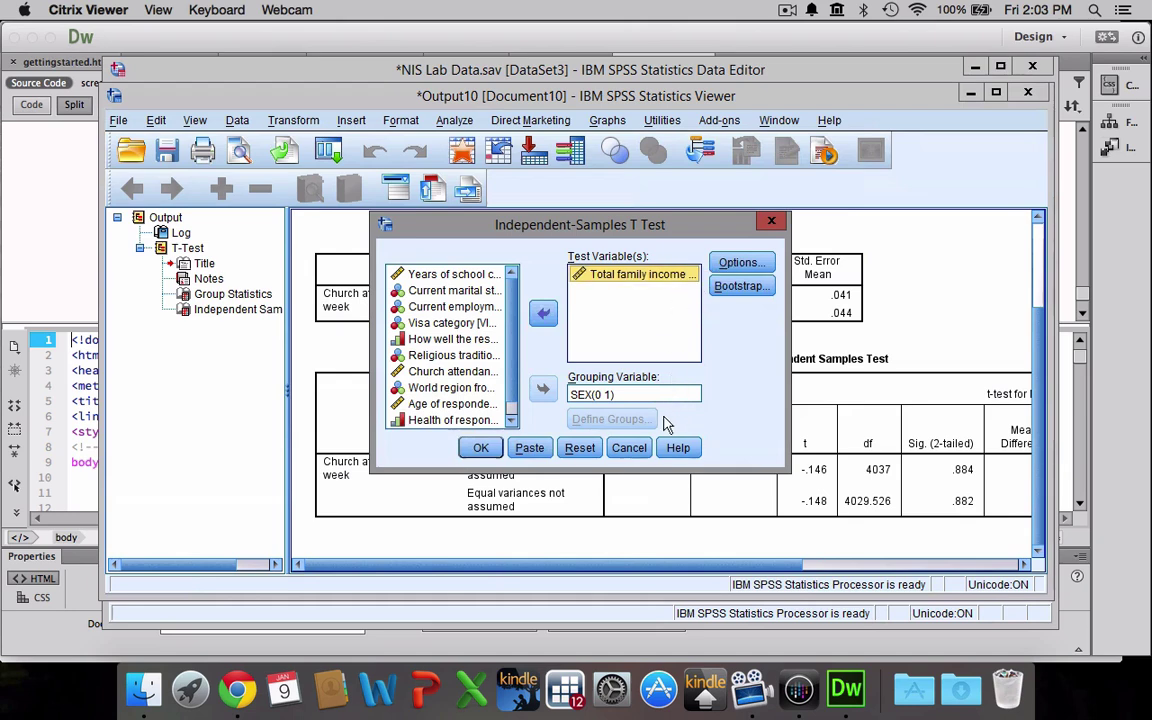
left_click(480, 452)
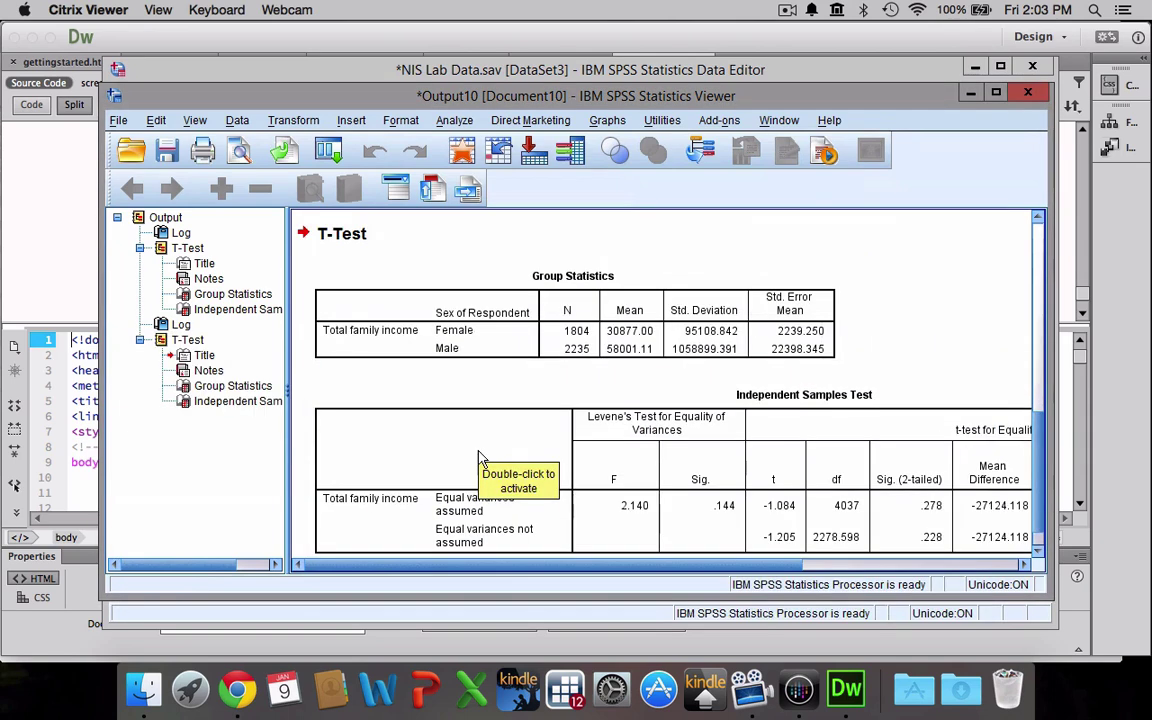
Examine the Group Statistics and Independent Samples Test tables for total family income, comparing group means, t values and significance.
scroll(480, 460, "down", 2)
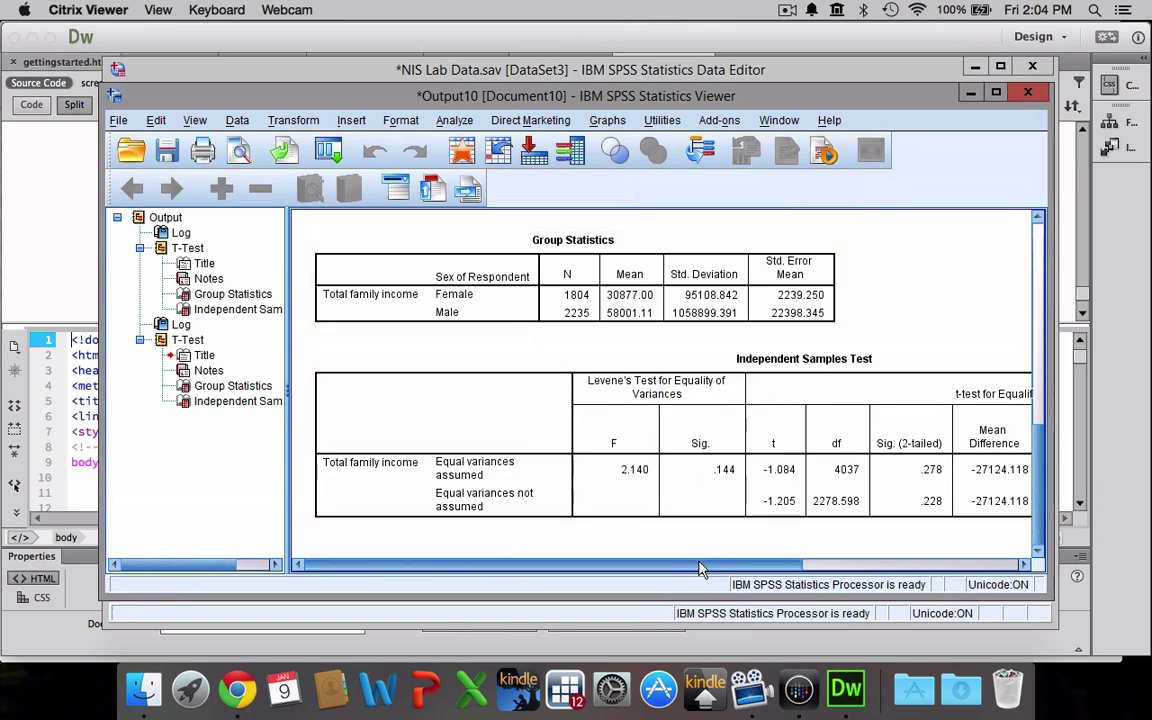
left_click_drag(683, 565, 801, 568)
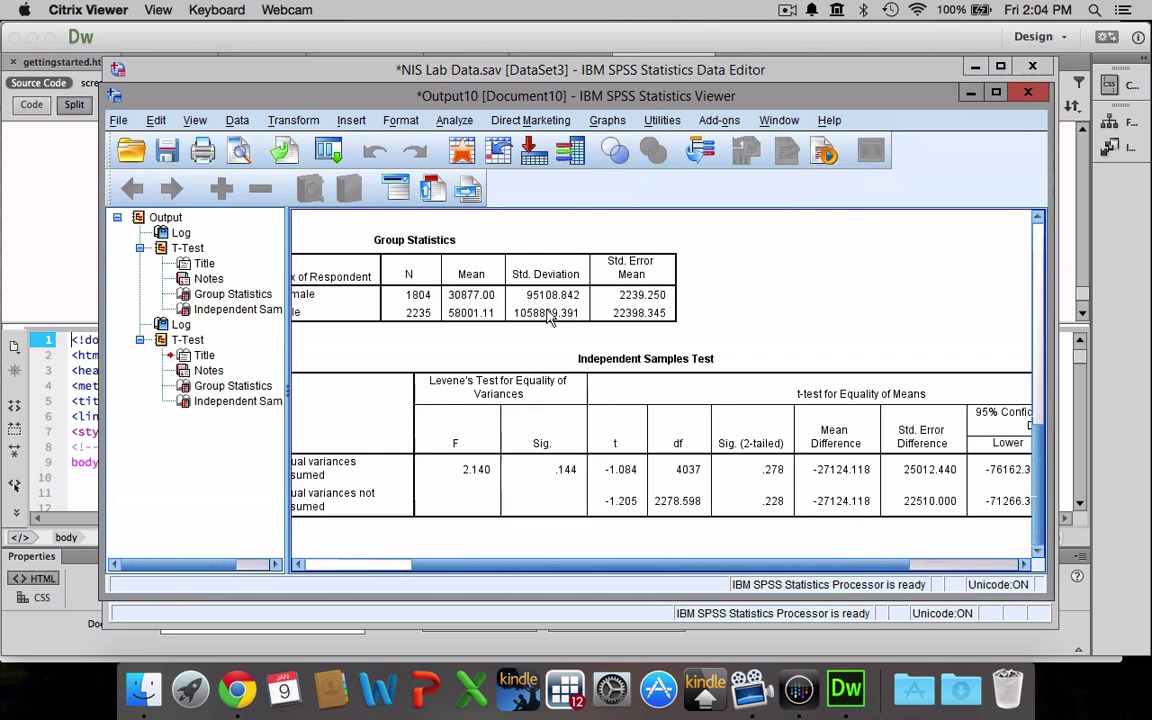
left_click(515, 290)
left_click(455, 334)
left_click(506, 320)
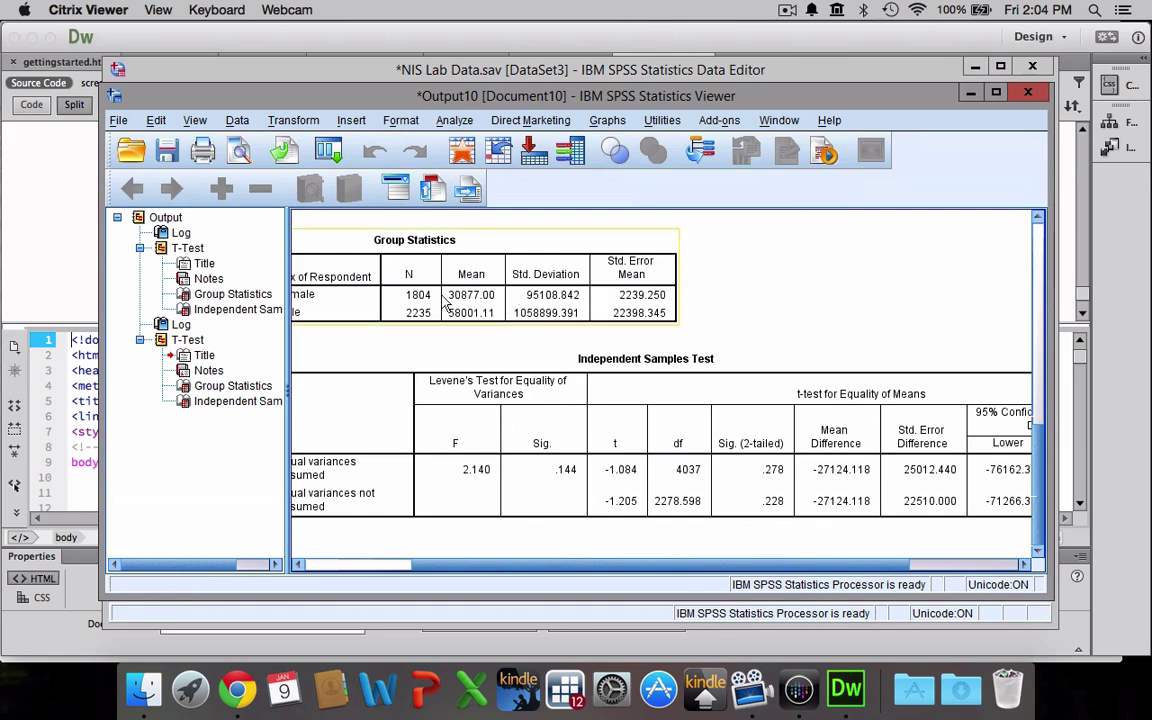
left_click(530, 395)
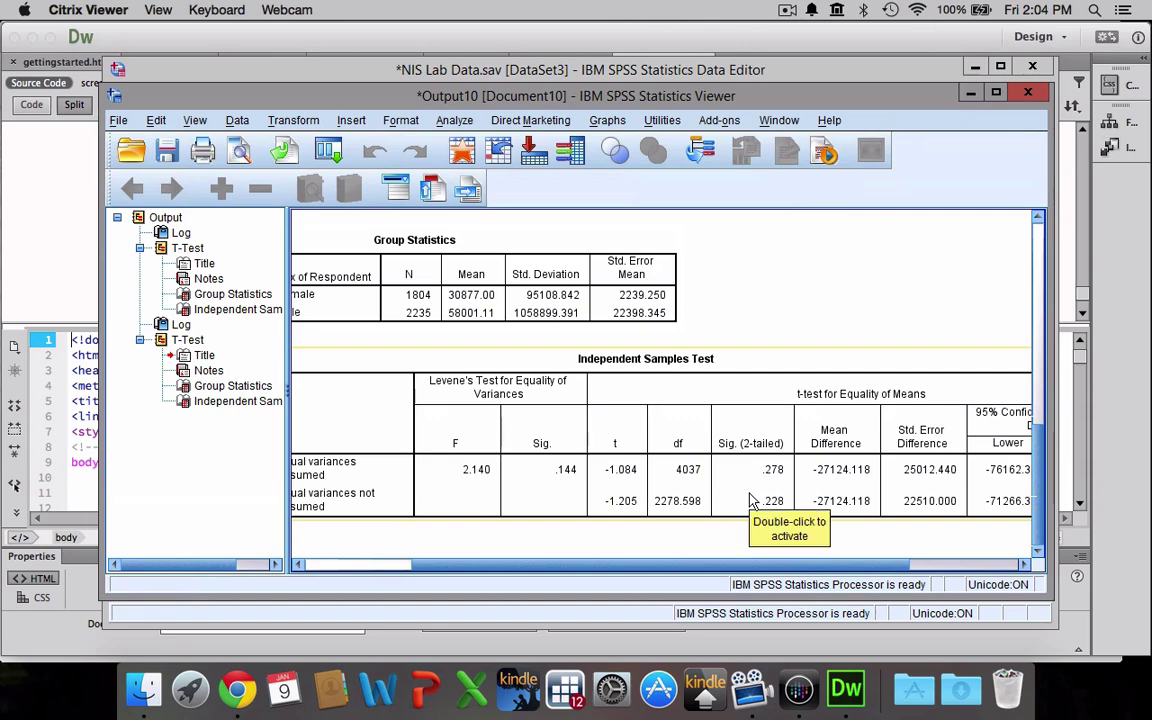
left_click(480, 274)
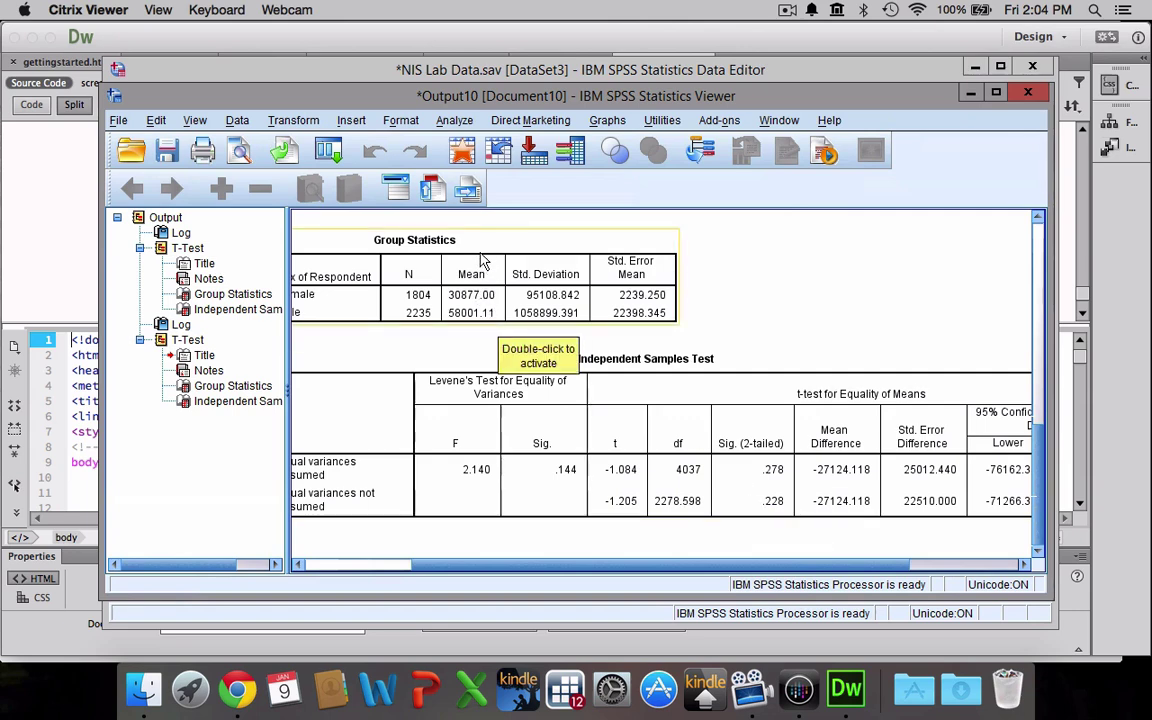
left_click(645, 410)
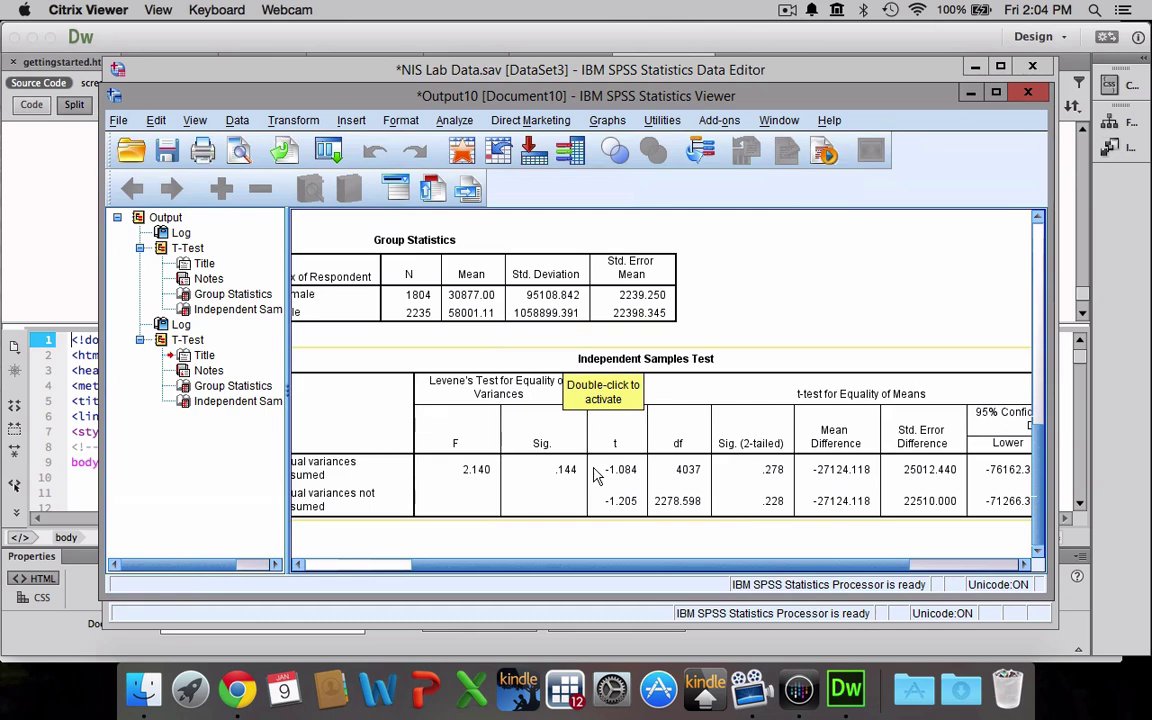
left_click(488, 270)
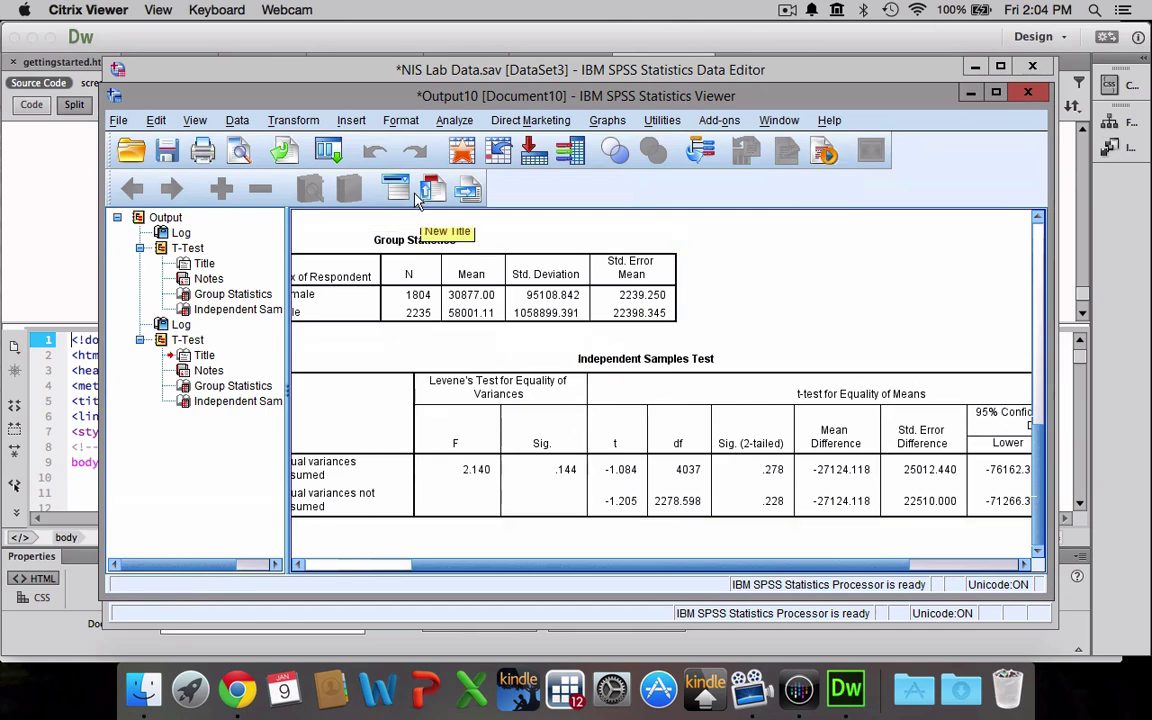
Reopen the Independent-Samples T Test setup and remove Total family income from the test variables.
left_click(455, 121)
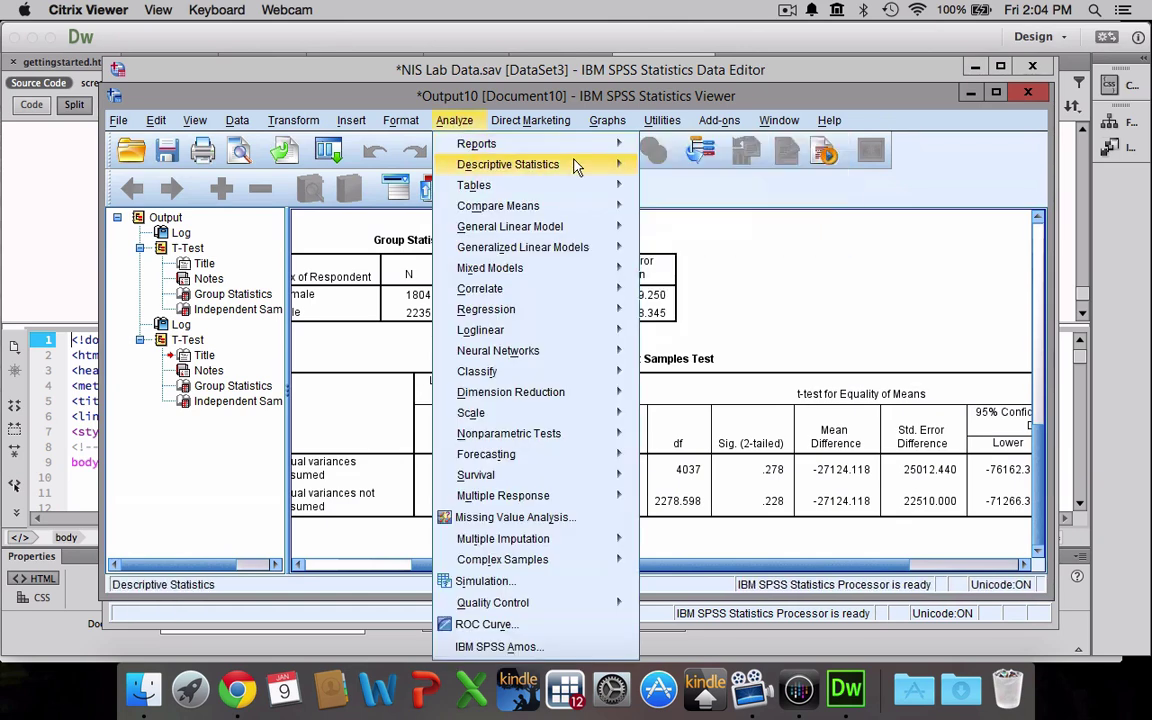
mouse_move(545, 206)
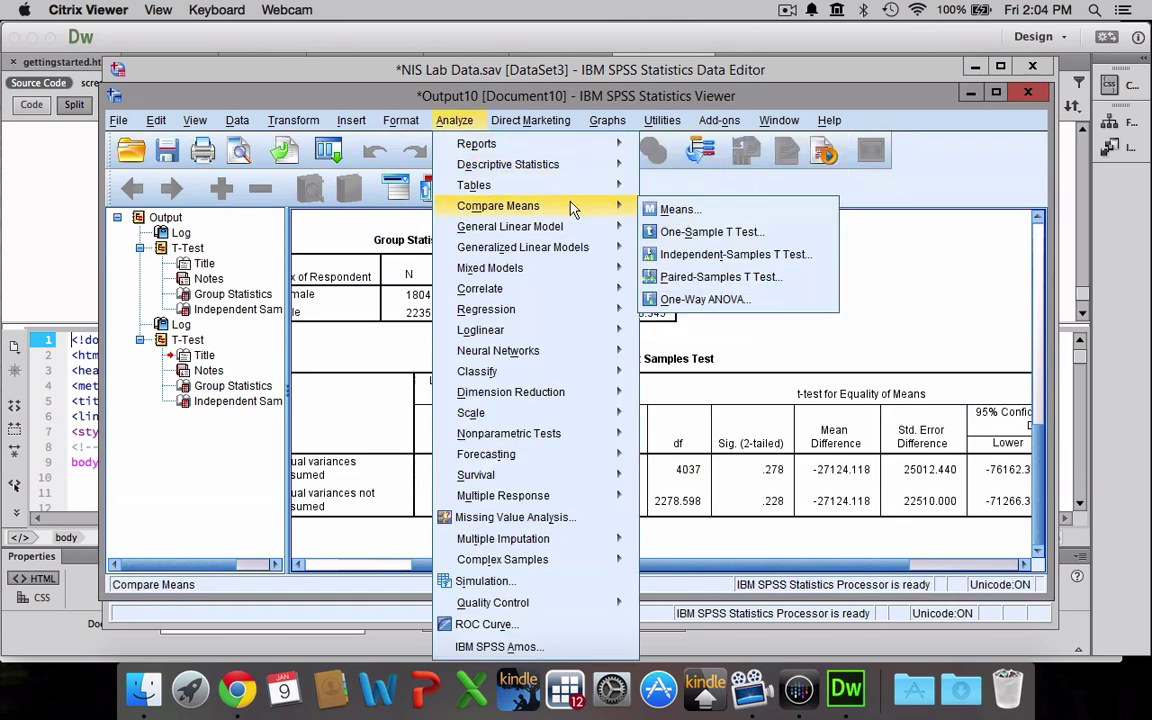
left_click(677, 256)
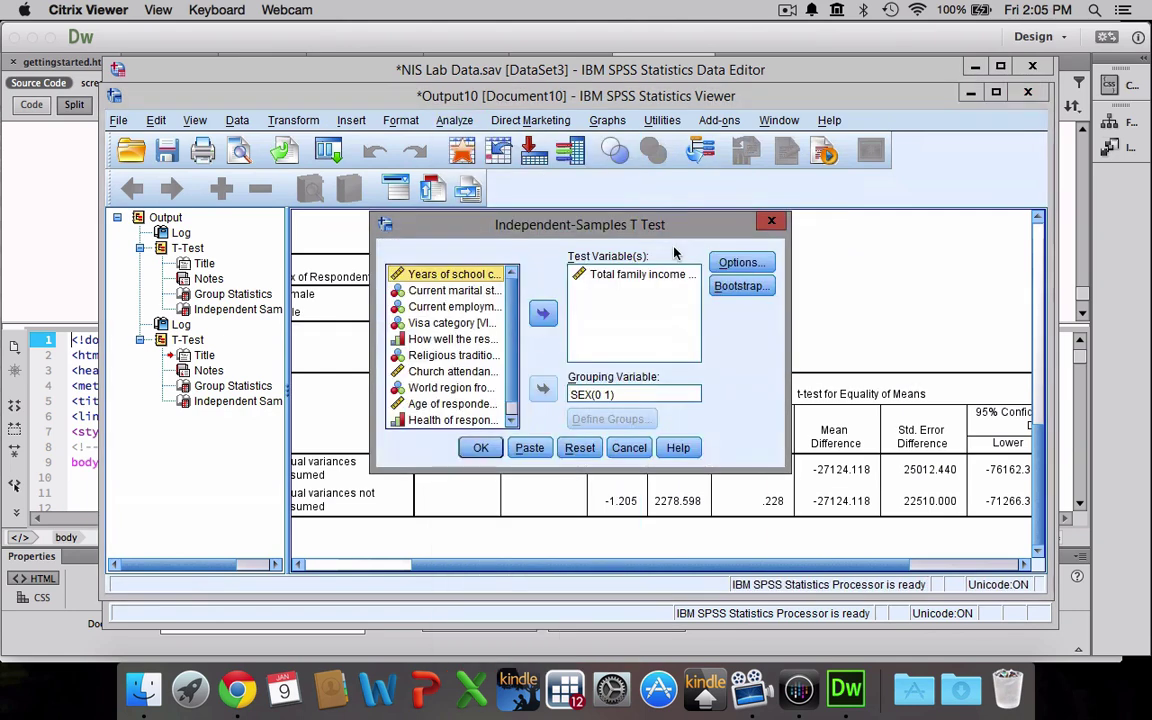
left_click(640, 275)
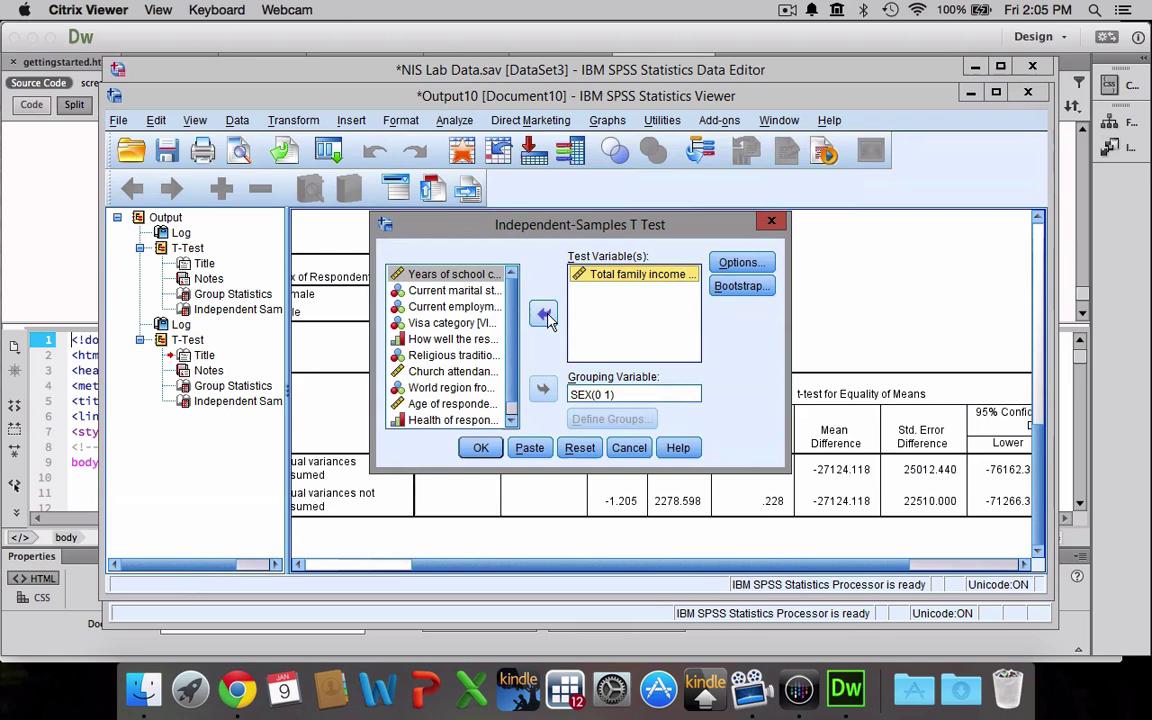
left_click(543, 314)
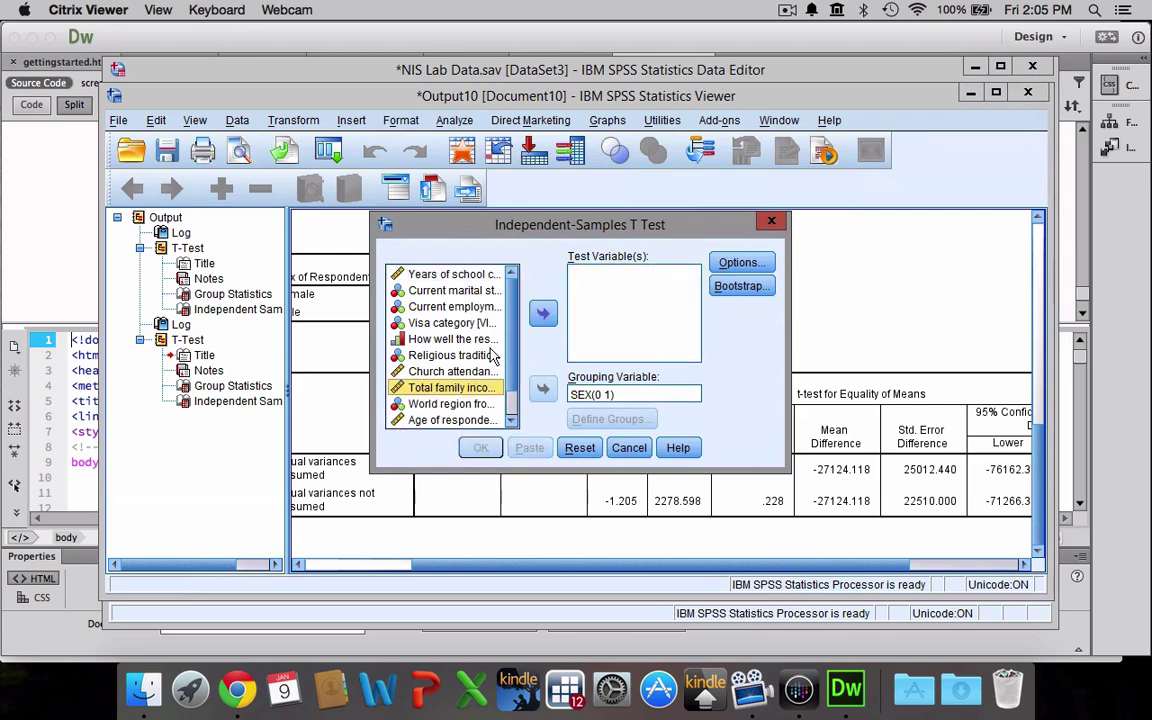
Run the t test with Years of school completed as the test variable and examine its output tables.
left_click(487, 276)
double_click(490, 278)
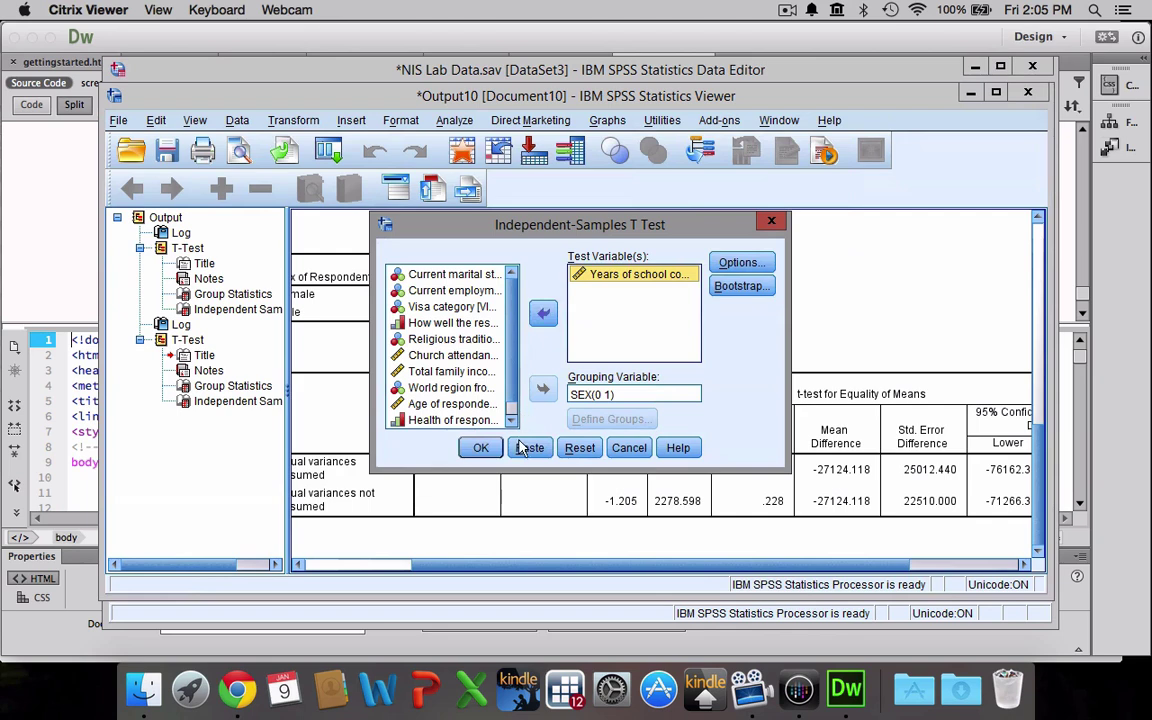
left_click(479, 447)
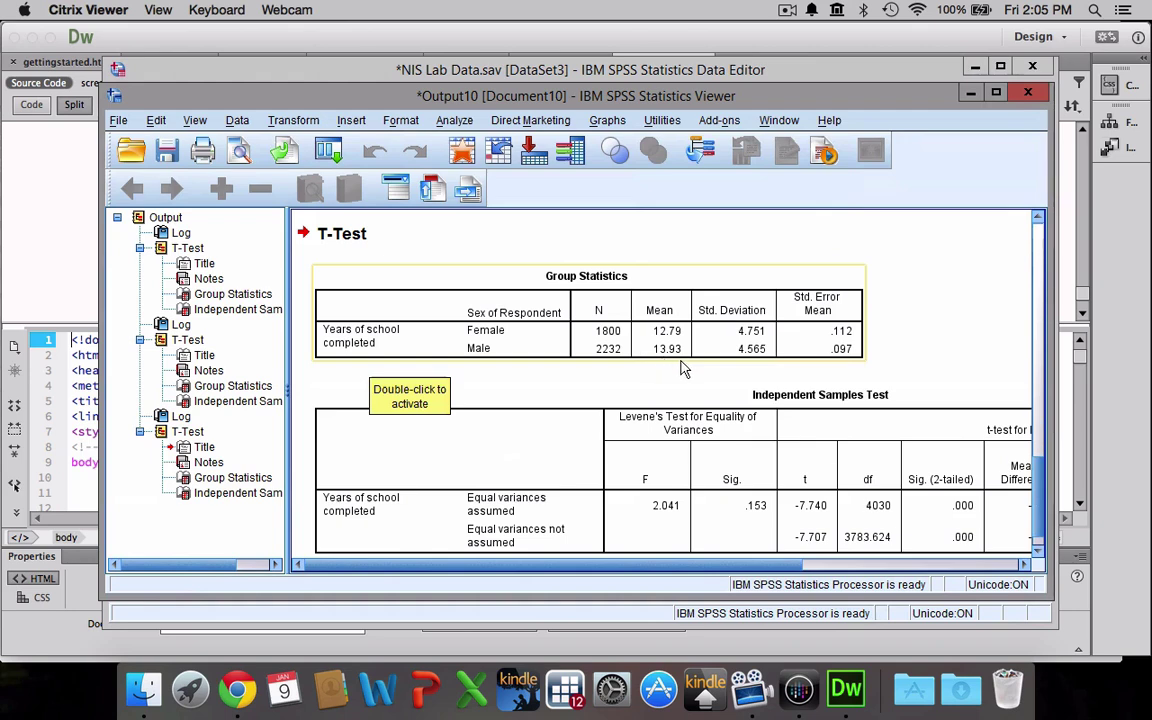
scroll(680, 369, "down", 2)
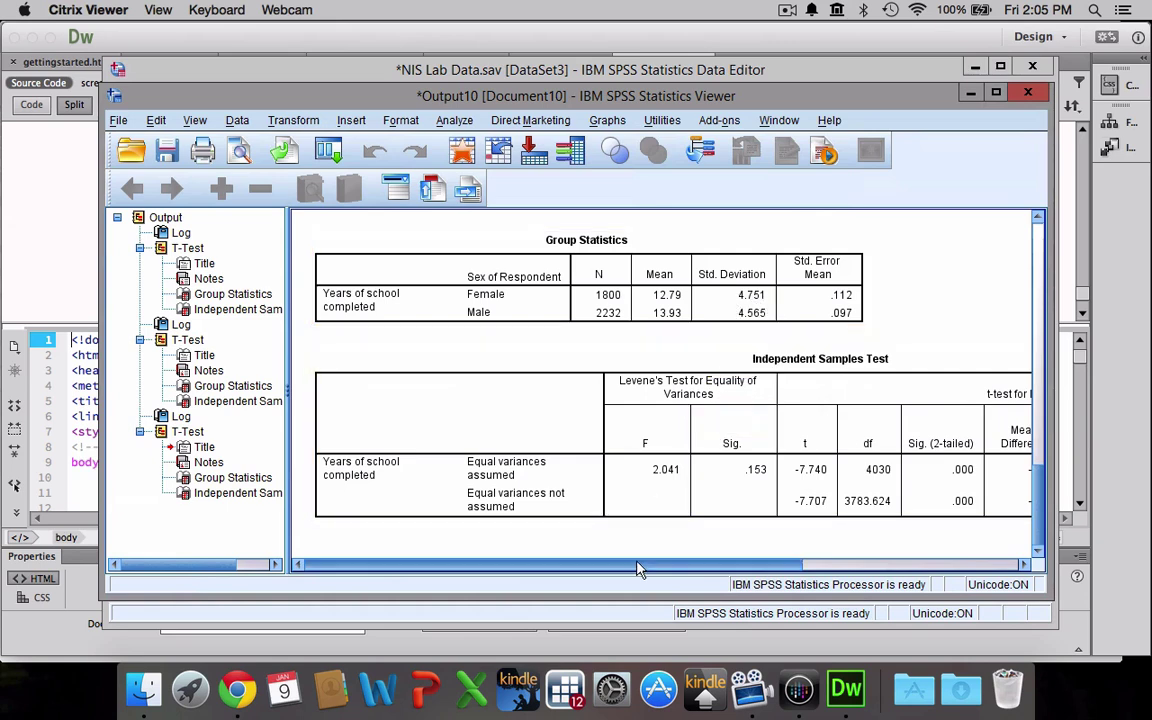
left_click_drag(640, 568, 825, 572)
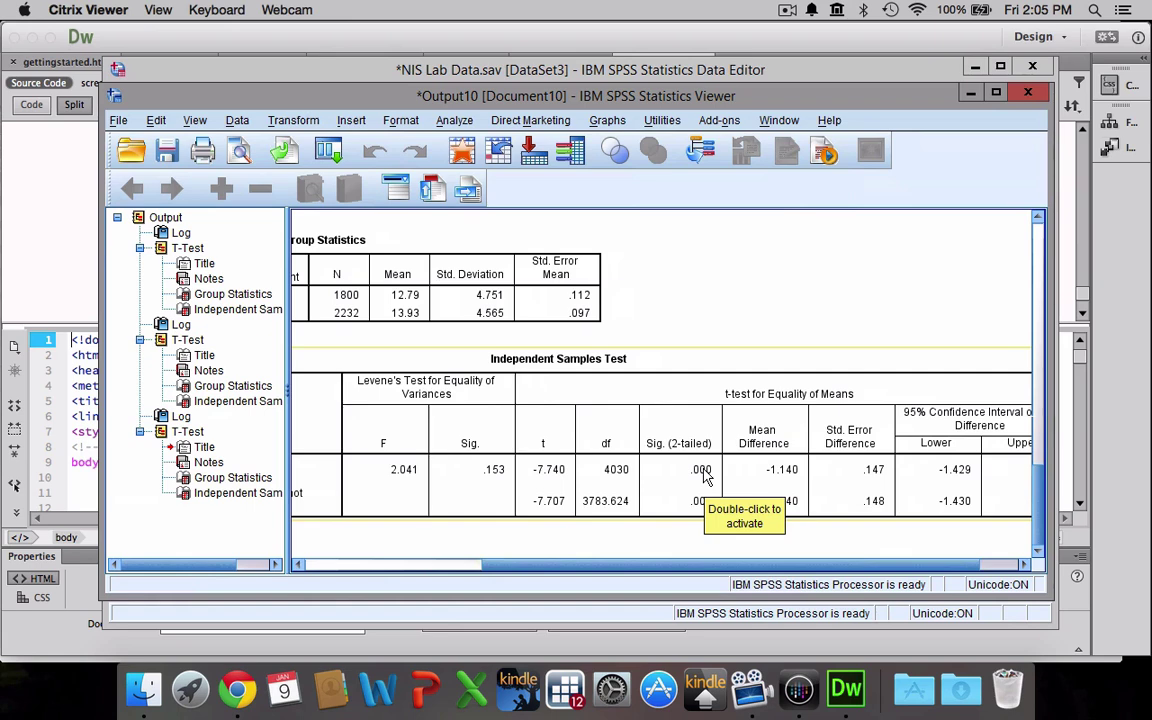
left_click(483, 316)
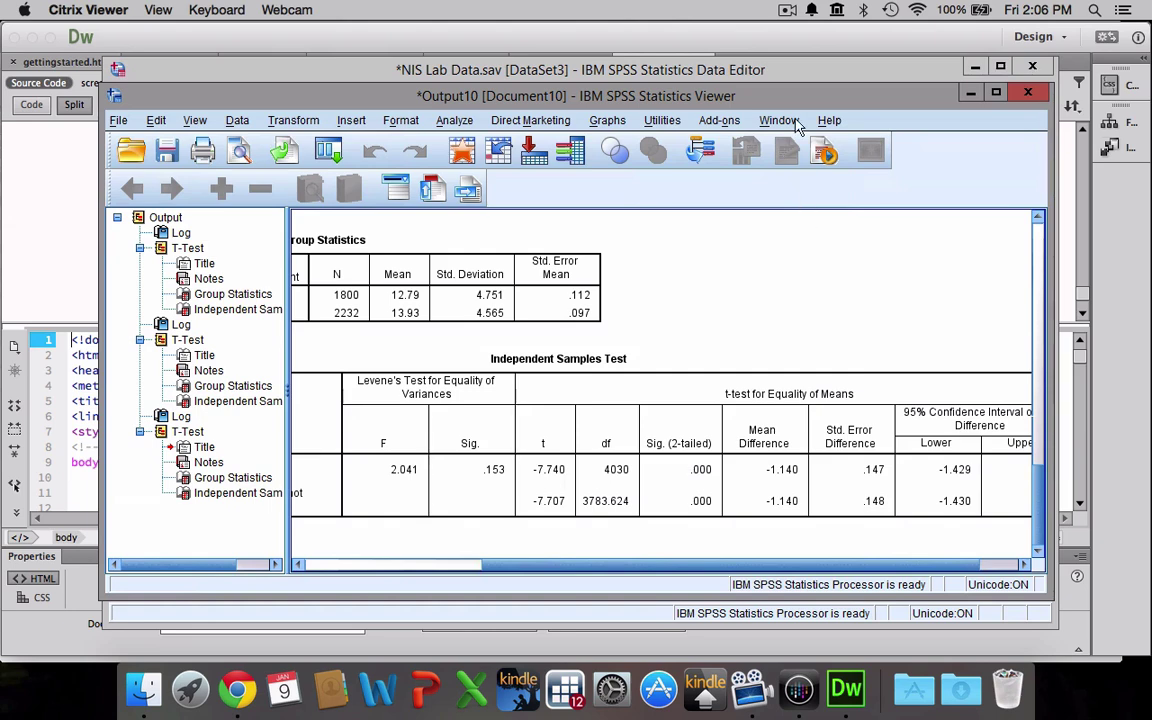
left_click(788, 10)
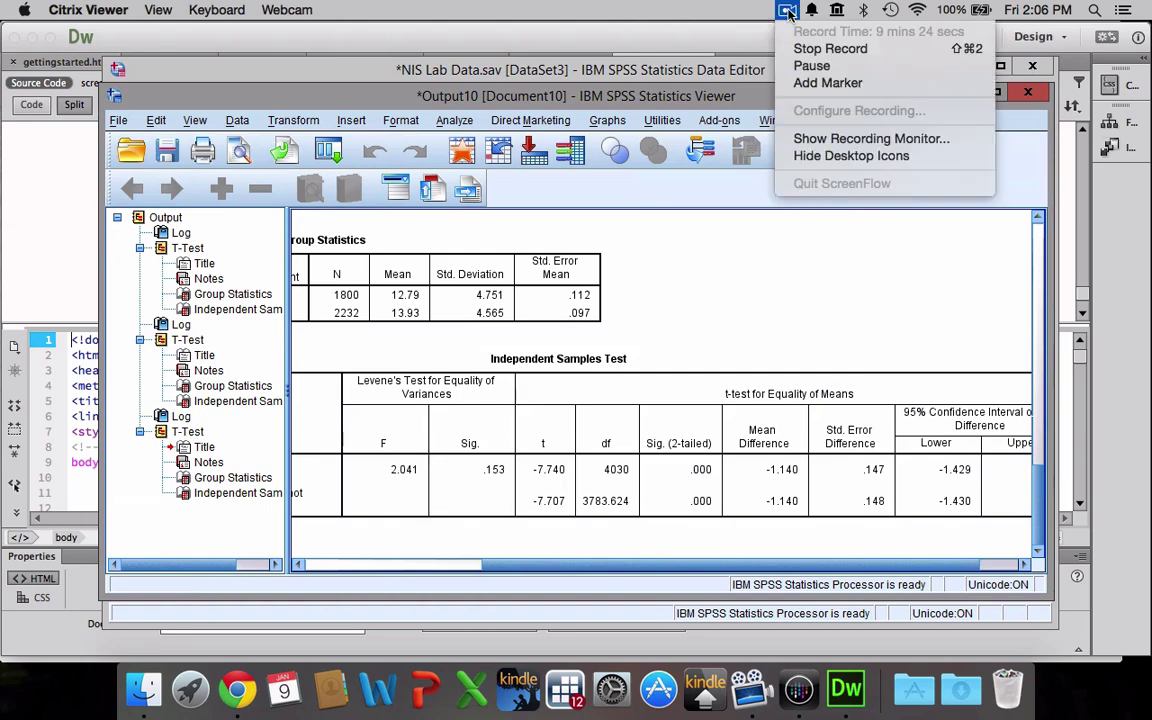